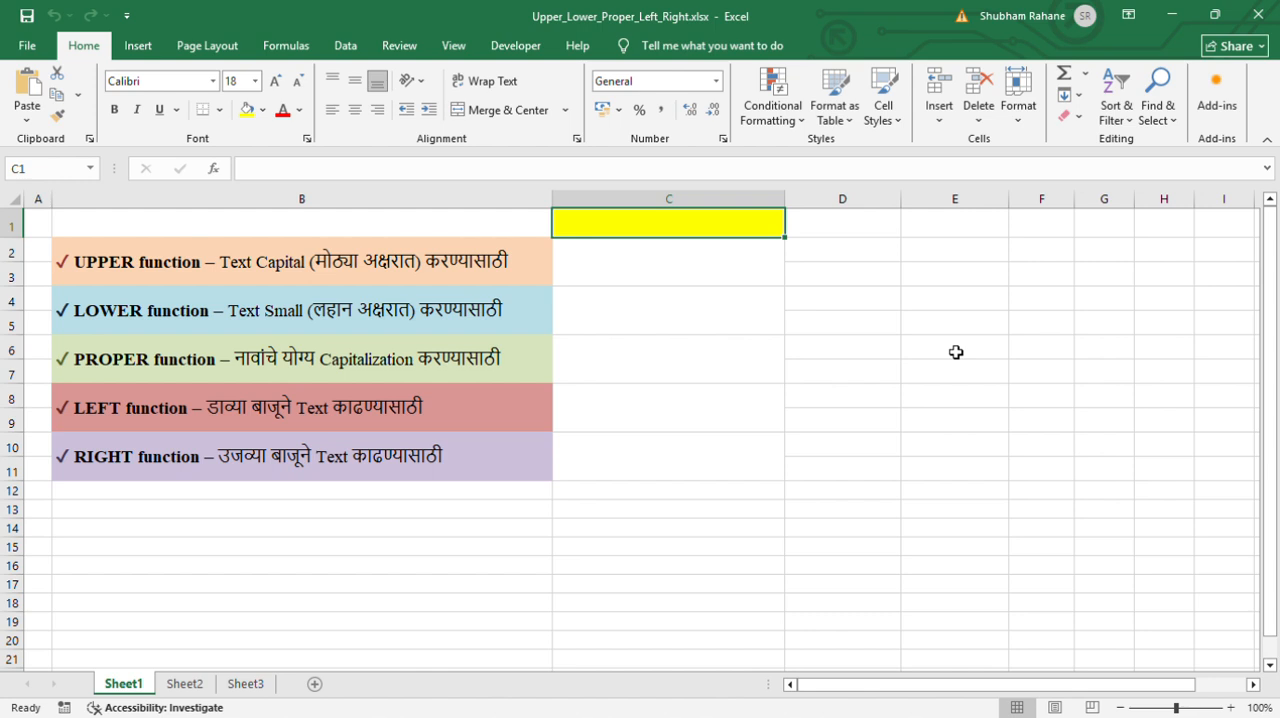
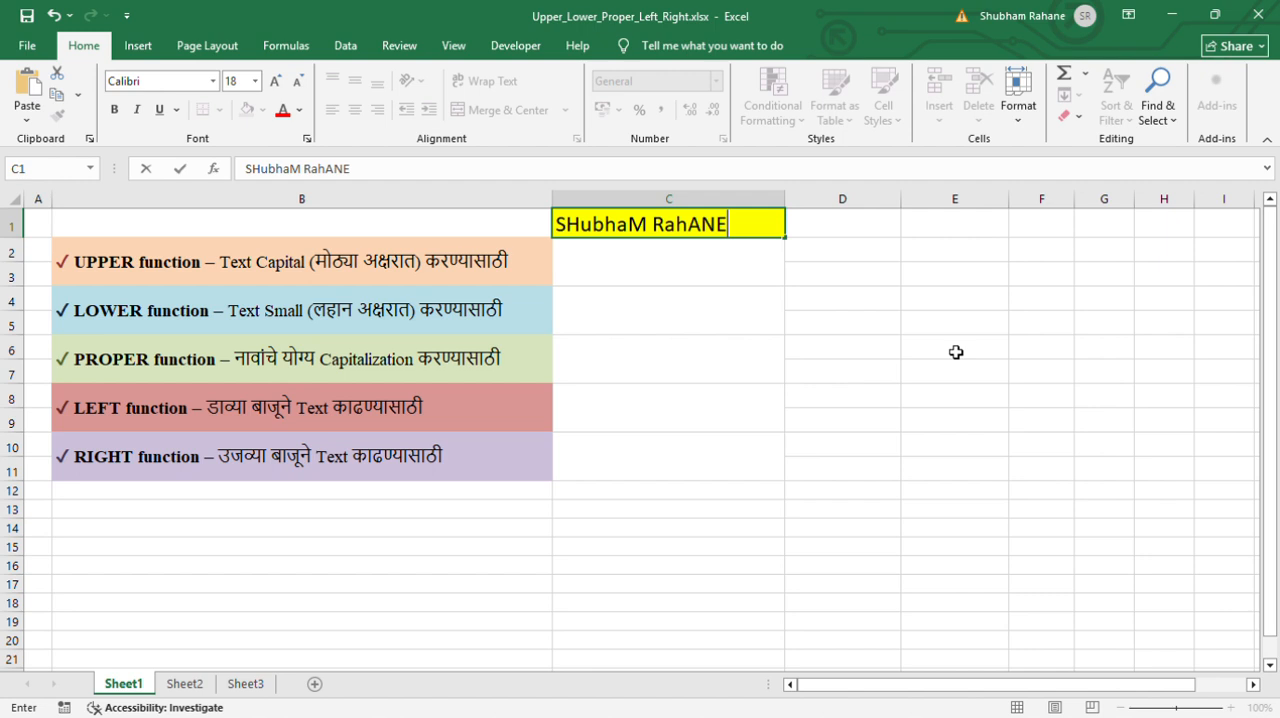
Enter the person's full name in cell C1 with irregular mixed upper- and lowercase letters
{"action": "key", "text": "Return"}
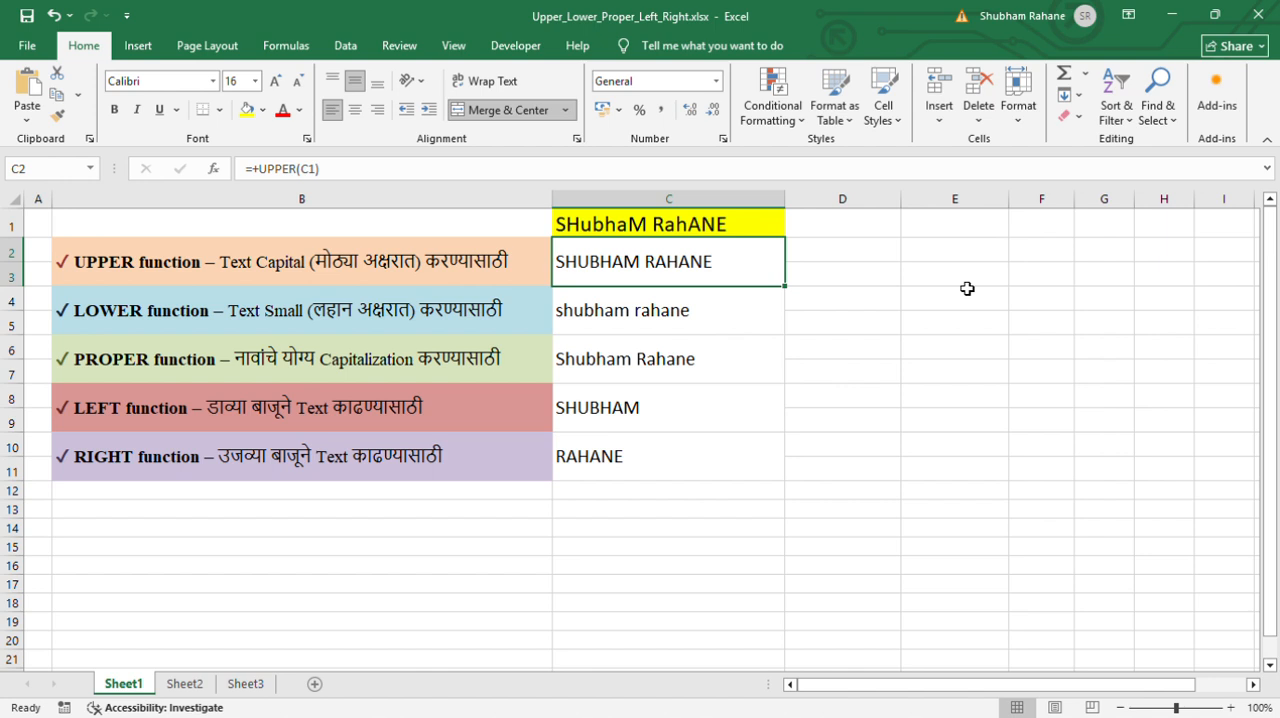
Review the existing UPPER, LOWER, PROPER, LEFT and RIGHT formulas one by one in C2 through C10
{"action": "key", "text": "Down"}
{"action": "key", "text": "Right"}
{"action": "key", "text": "Left"}
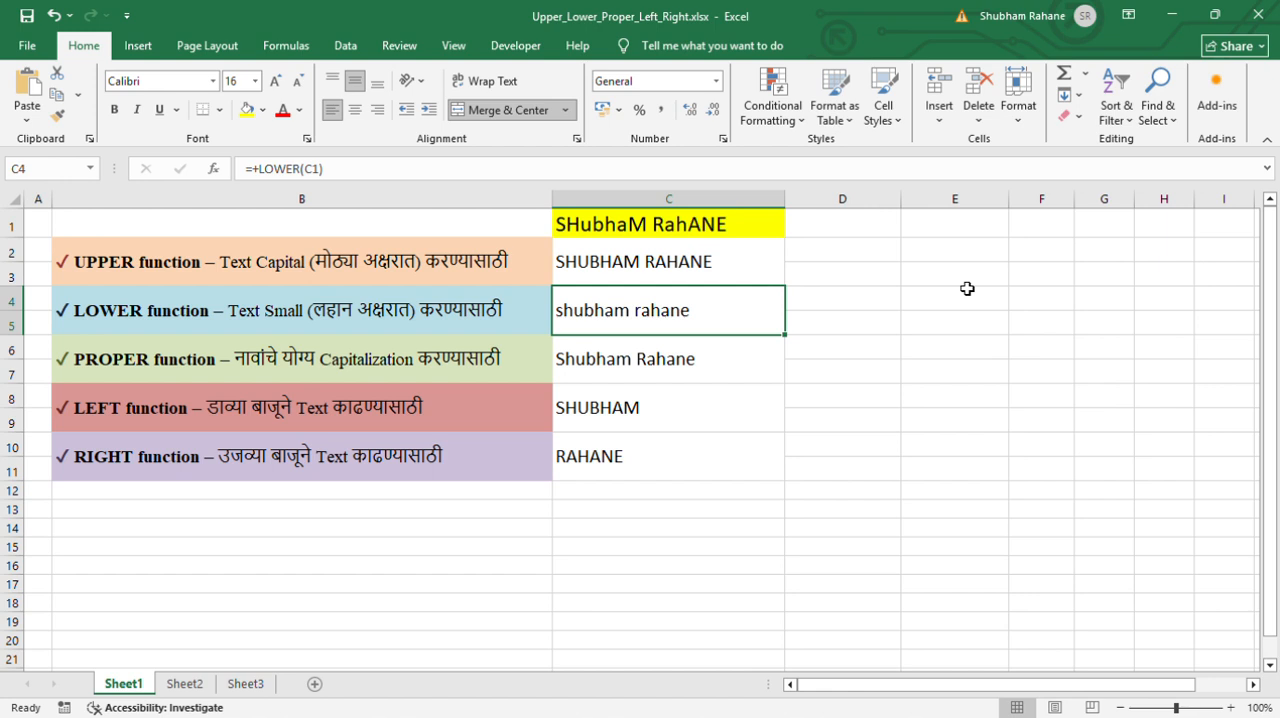
{"action": "key", "text": "Down"}
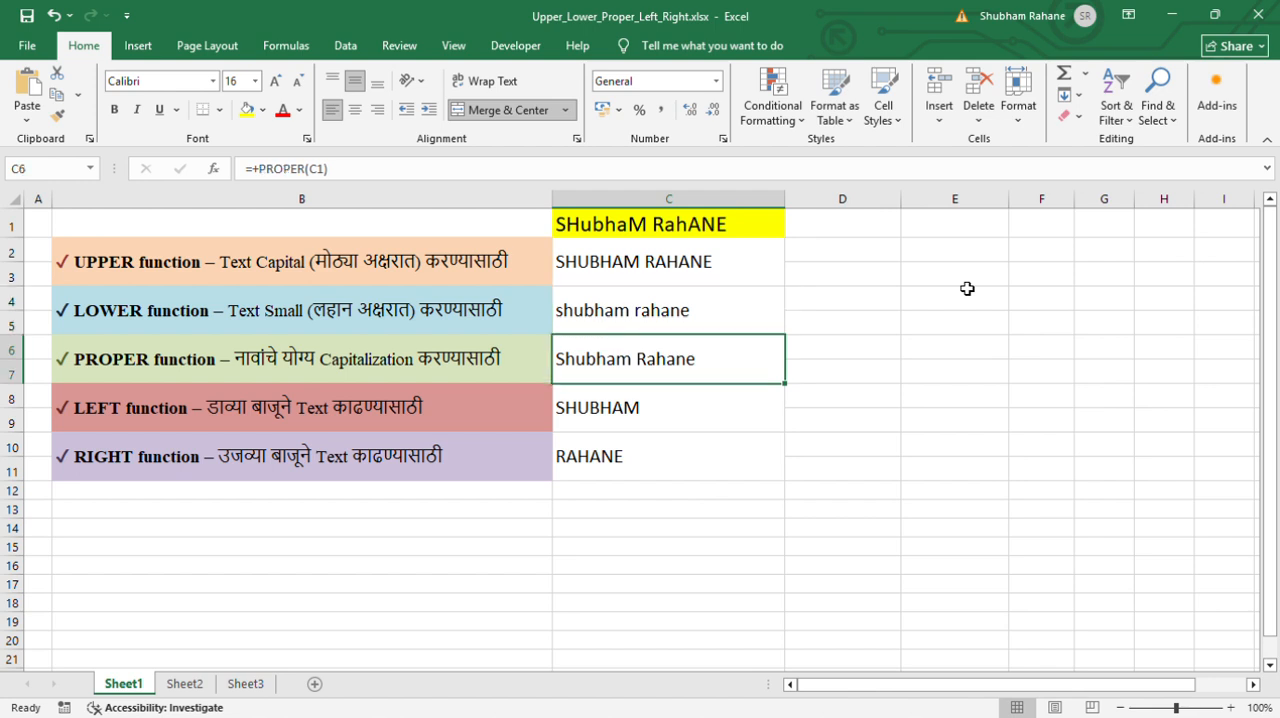
{"action": "key", "text": "Down"}
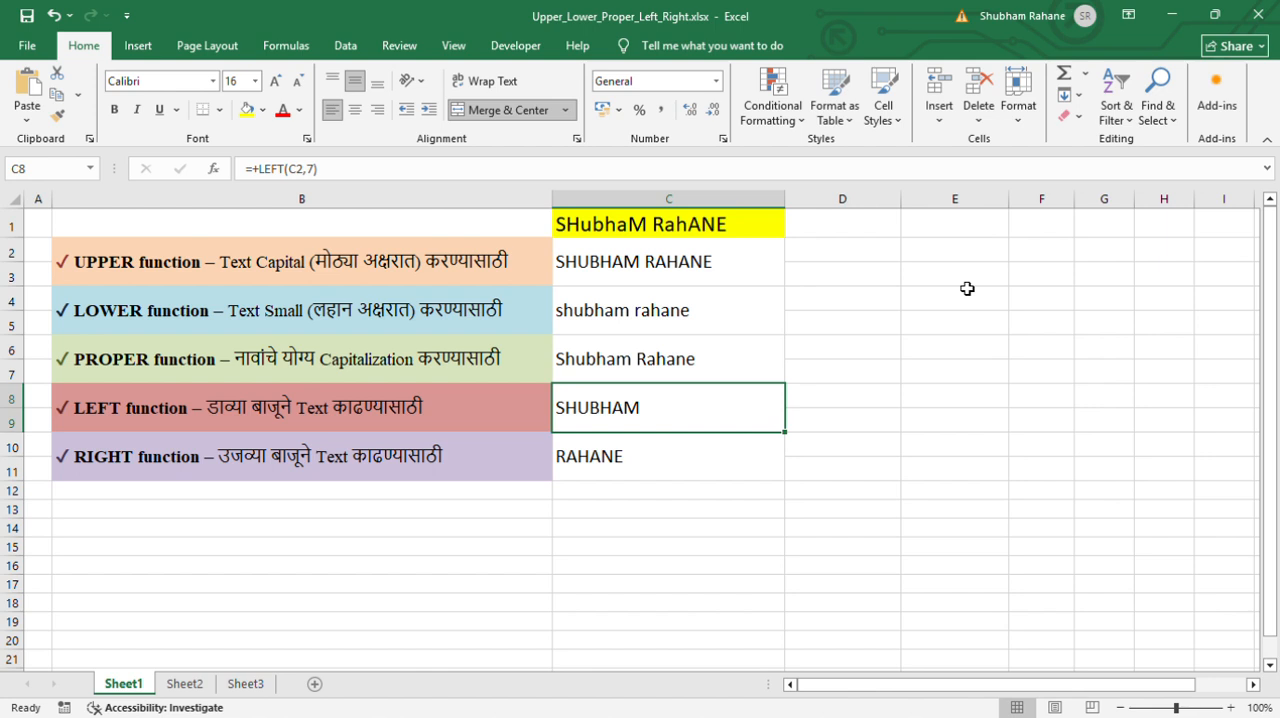
{"action": "key", "text": "Down"}
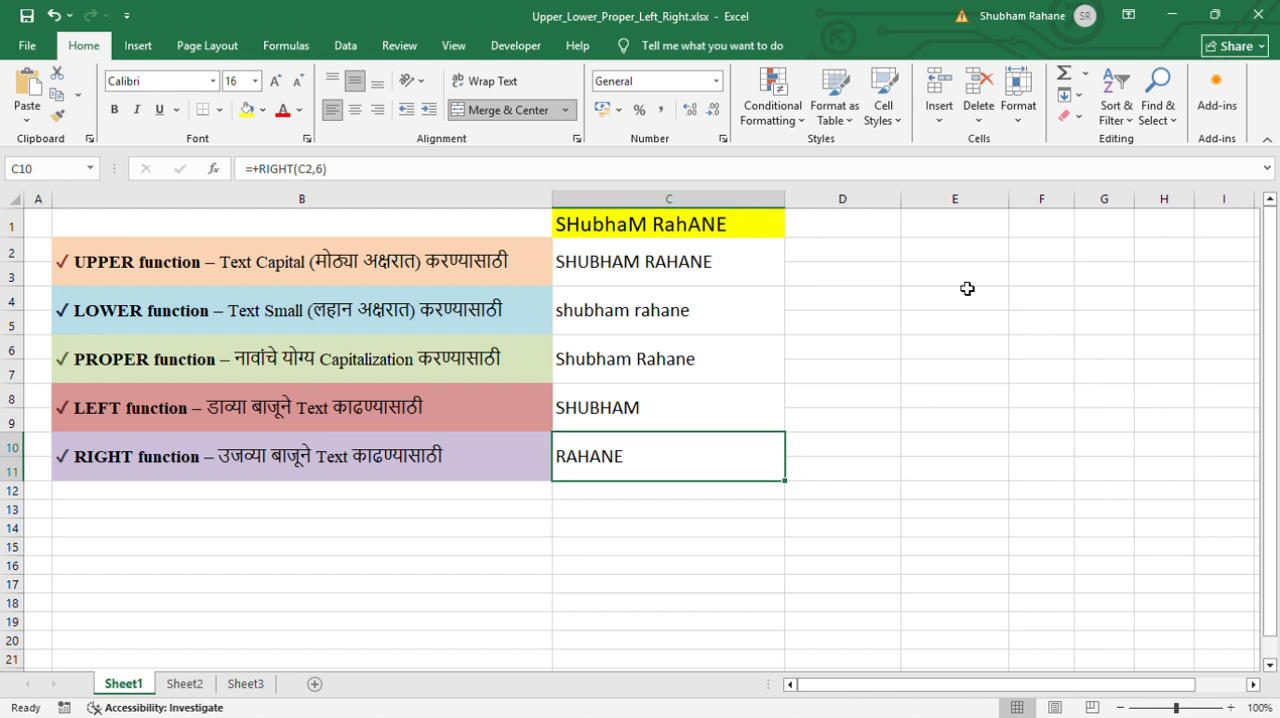
Clear all five text-function formulas from the merged cells C2 through C11
{"action": "key", "text": "Up"}
{"action": "key", "text": "Up"}
{"action": "key", "text": "Up"}
{"action": "key", "text": "Up"}
{"action": "key", "text": "Up"}
{"action": "key", "text": "Down"}
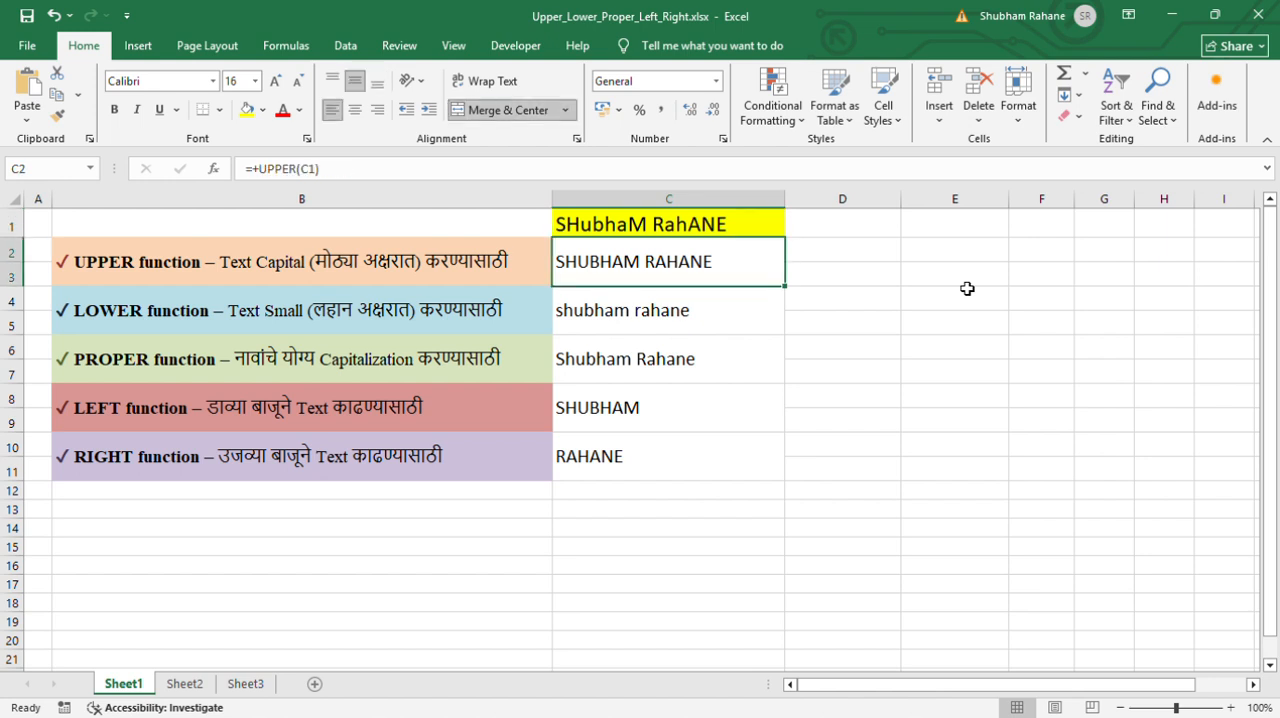
{"action": "key", "text": "shift+Down"}
{"action": "key", "text": "shift+Down"}
{"action": "key", "text": "shift+Down"}
{"action": "key", "text": "shift+Down"}
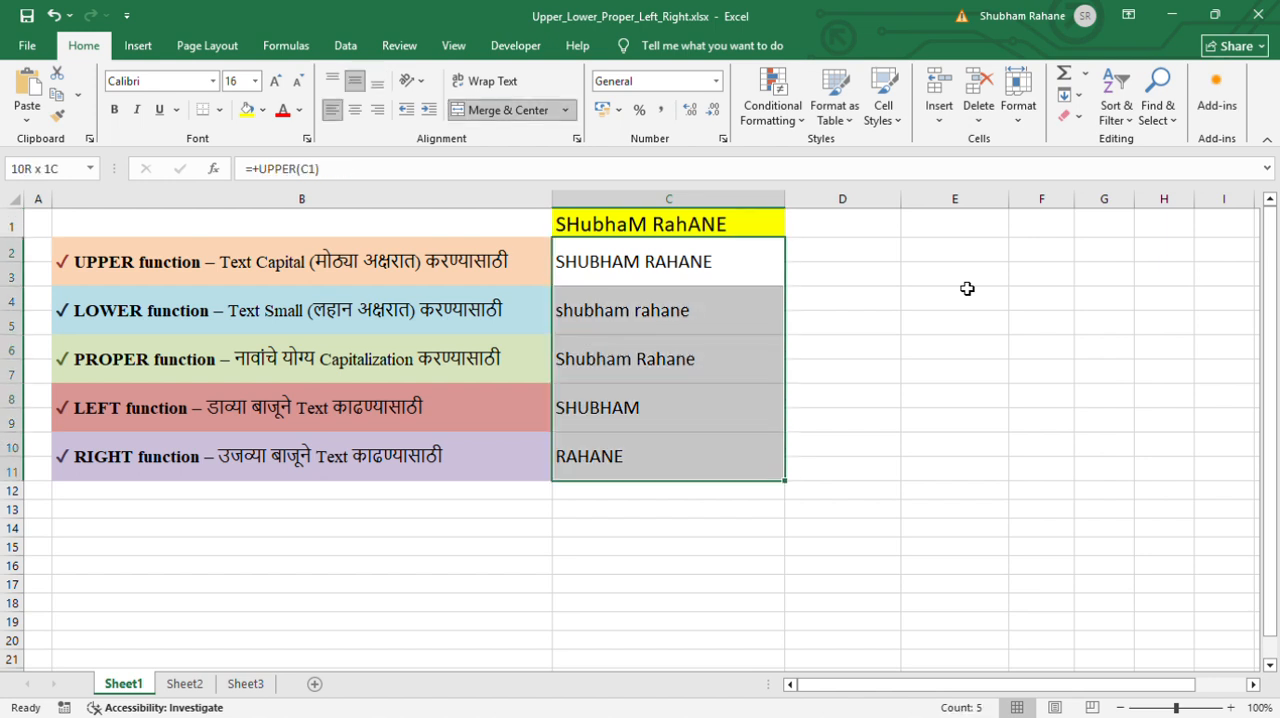
{"action": "key", "text": "Delete"}
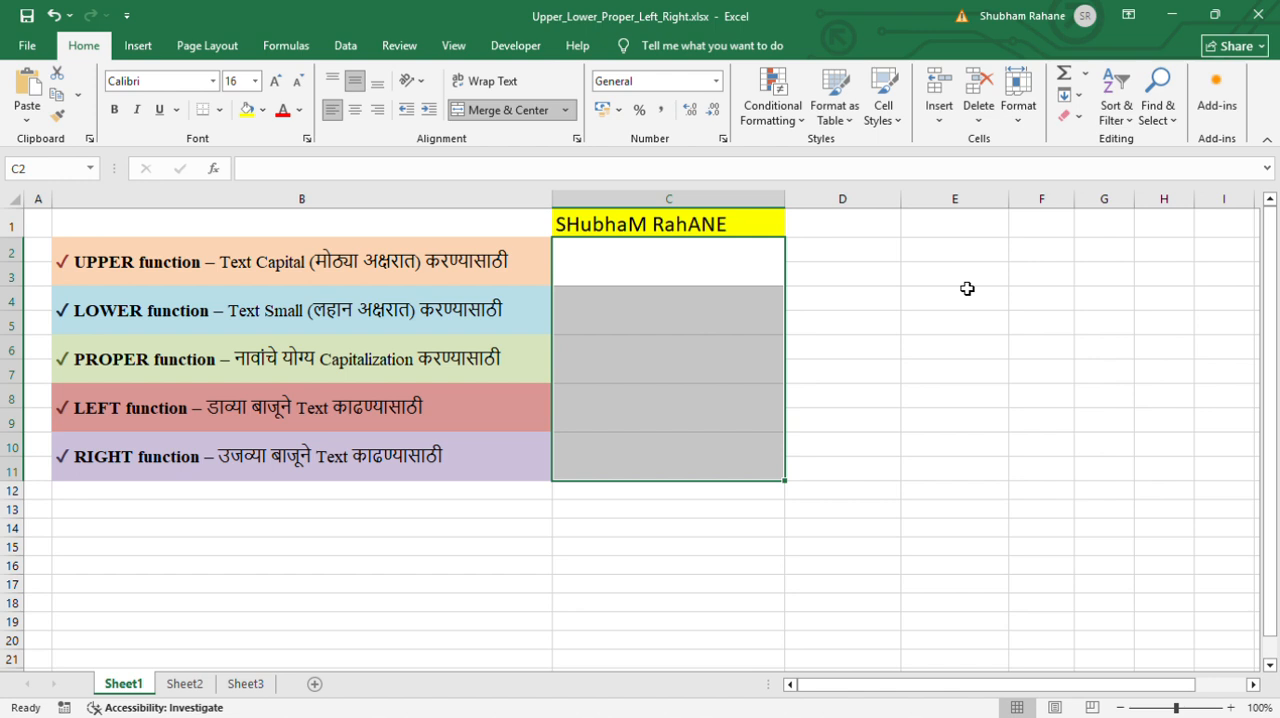
Enter =UPPER(C1) in C2 to convert the name to capital letters
{"action": "key", "text": "Up"}
{"action": "key", "text": "Down"}
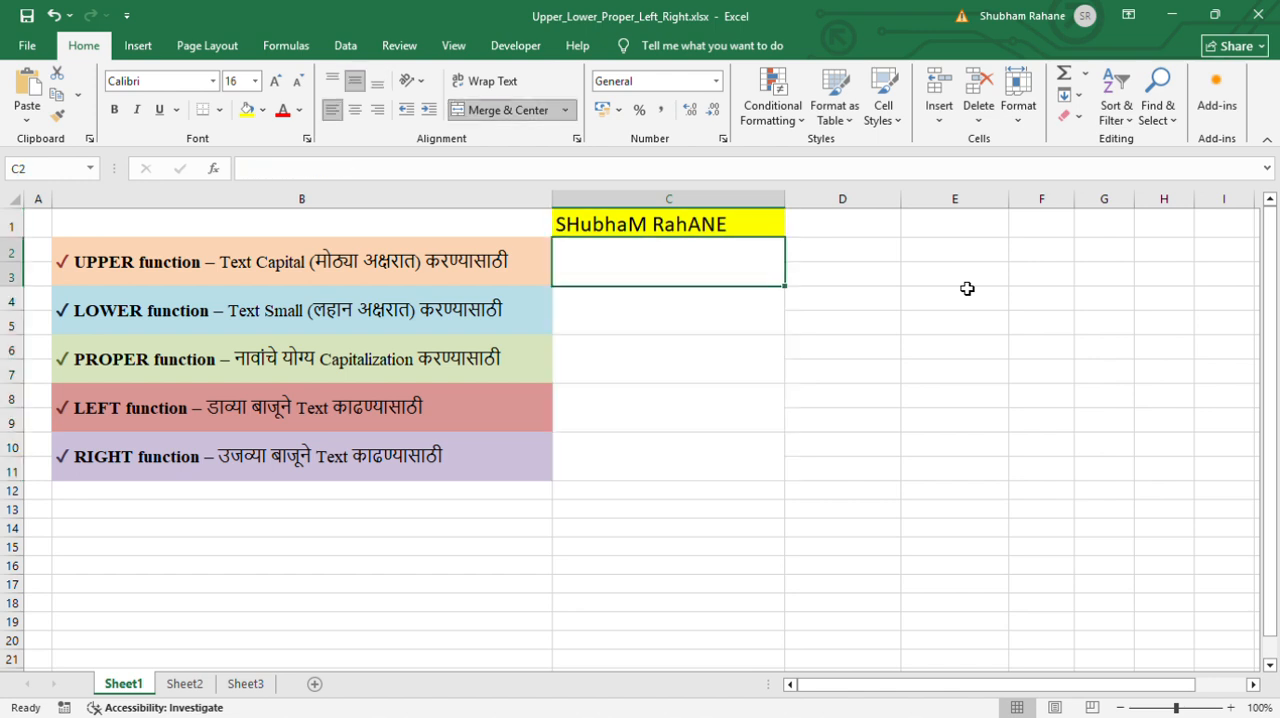
{"action": "type", "text": "="}
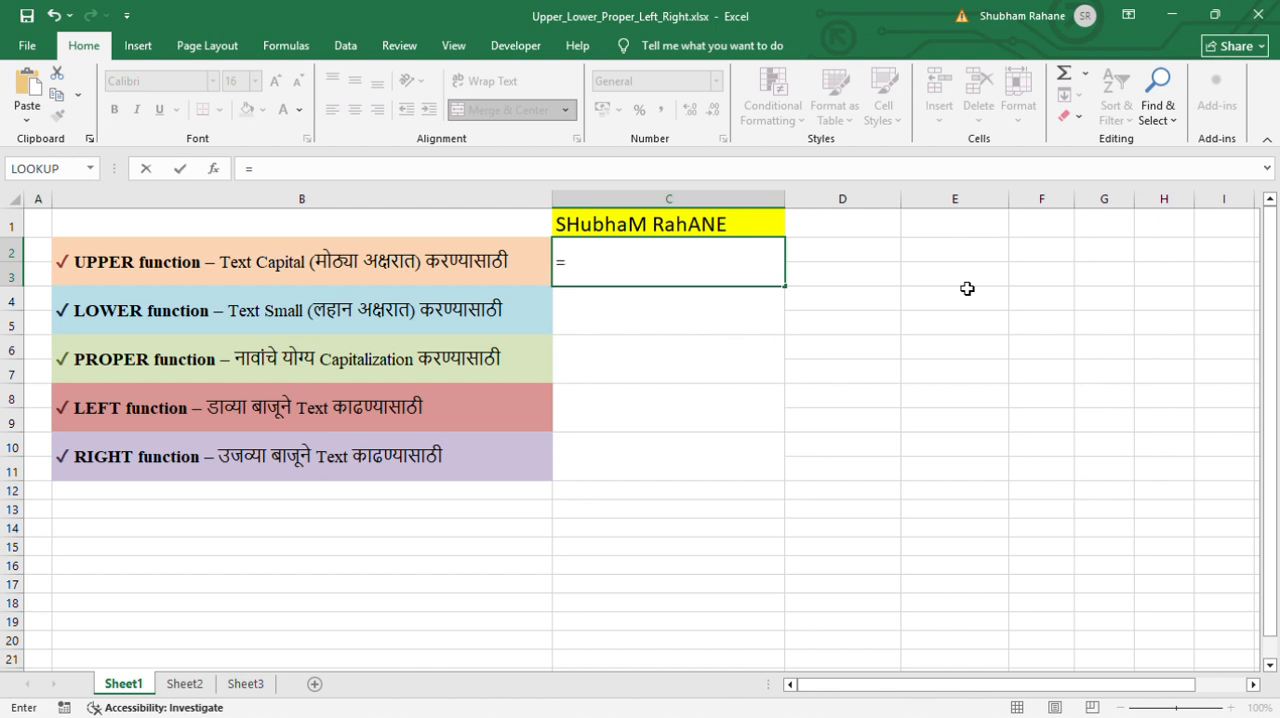
{"action": "type", "text": "UPPER("}
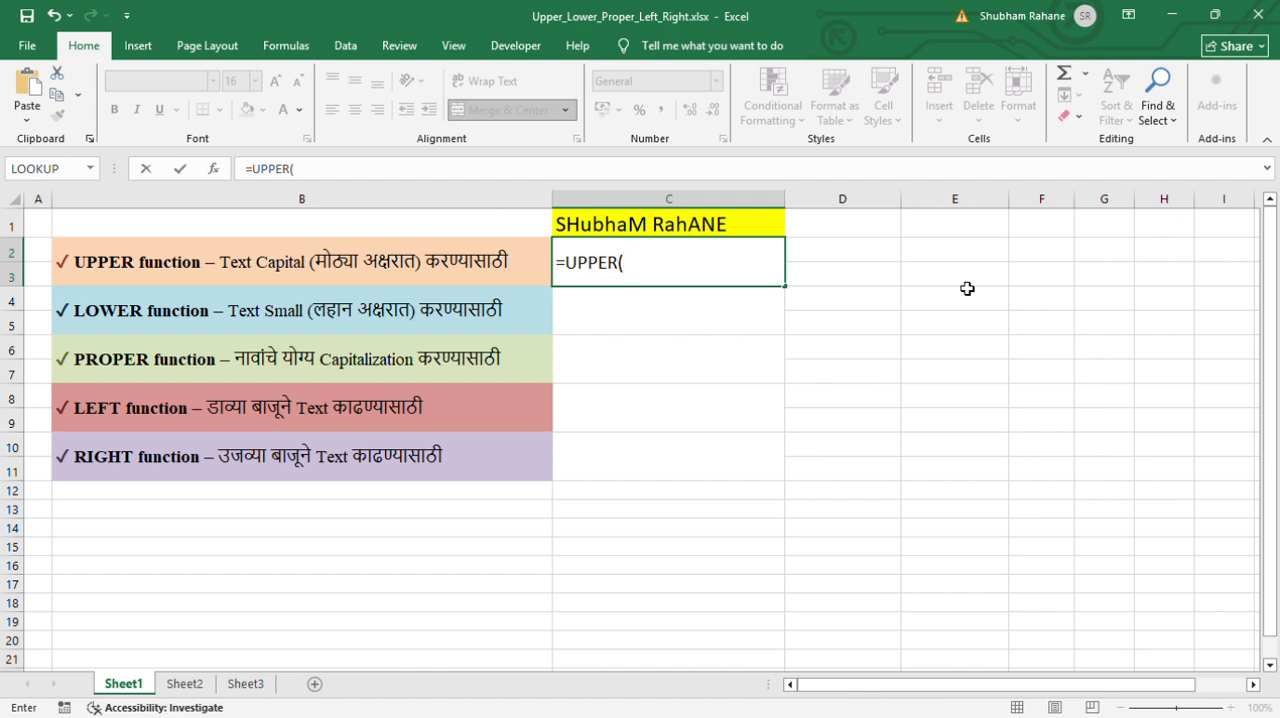
{"action": "left_click", "coordinate": [668, 233]}
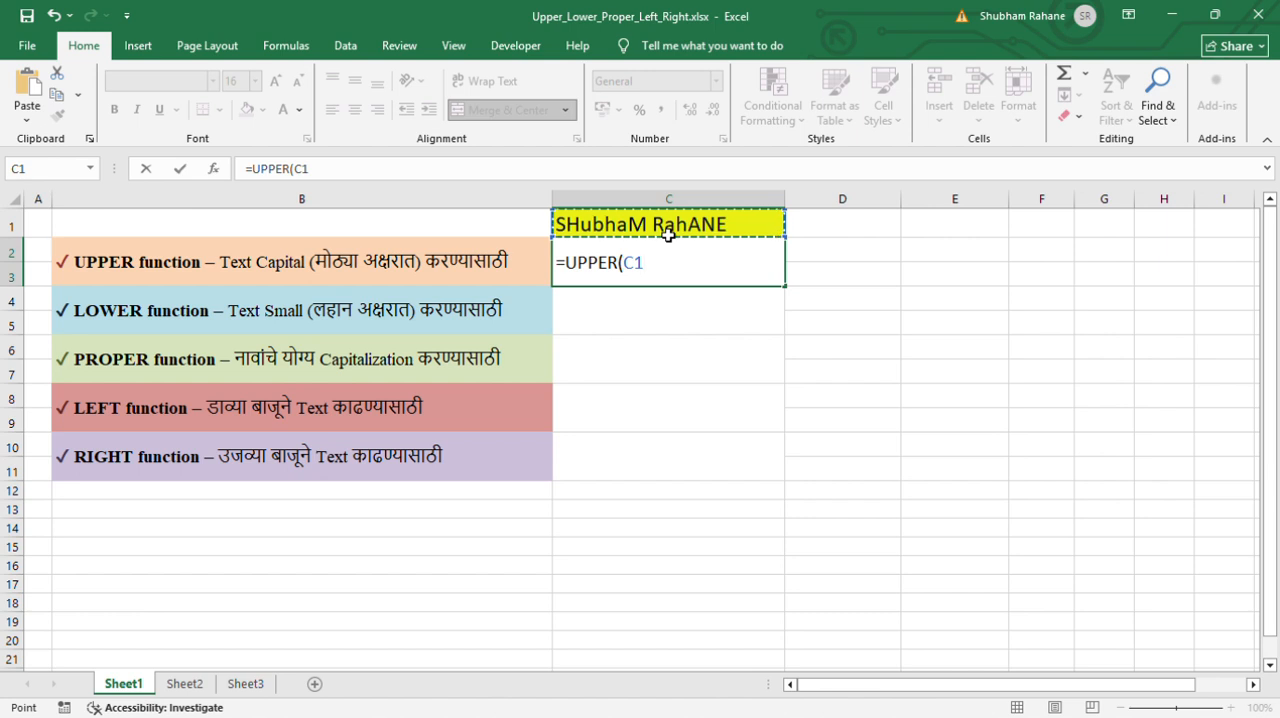
{"action": "type", "text": ")"}
{"action": "key", "text": "Return"}
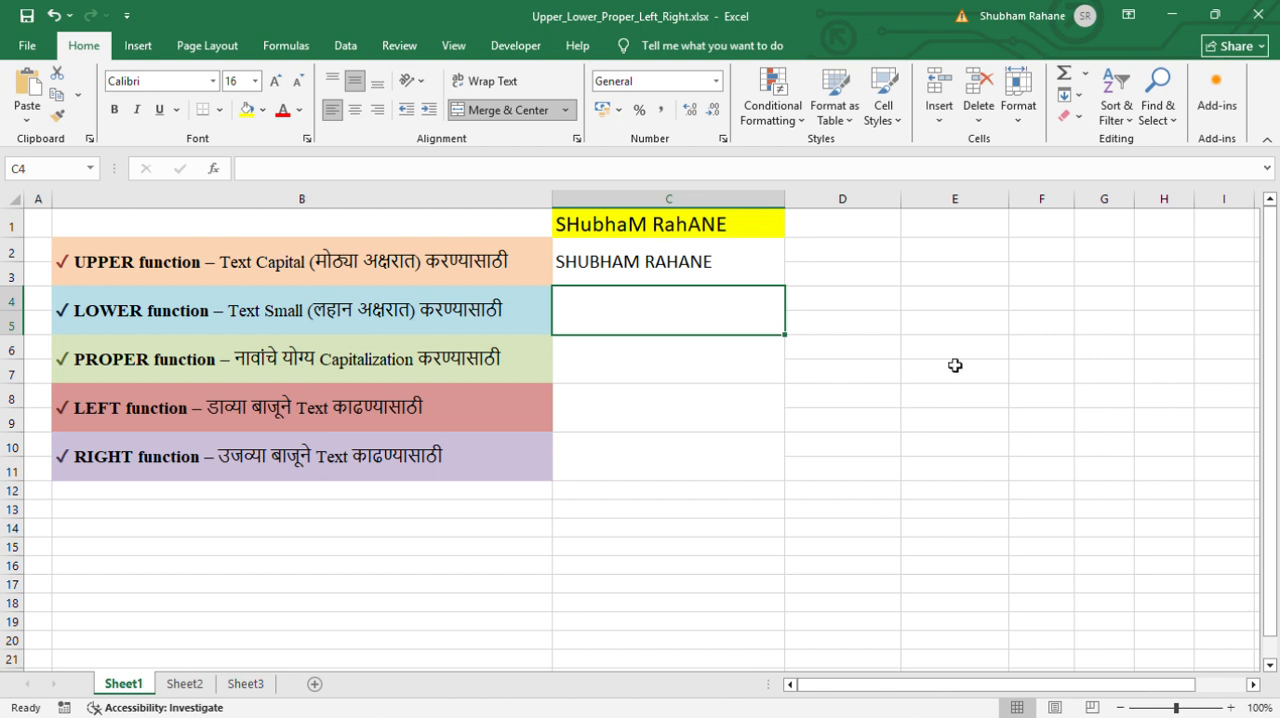
Enter =LOWER(C1) in C4 to convert the name to small letters
{"action": "type", "text": "=LOWW"}
{"action": "key", "text": "BackSpace"}
{"action": "type", "text": "ER("}
{"action": "left_click", "coordinate": [681, 228]}
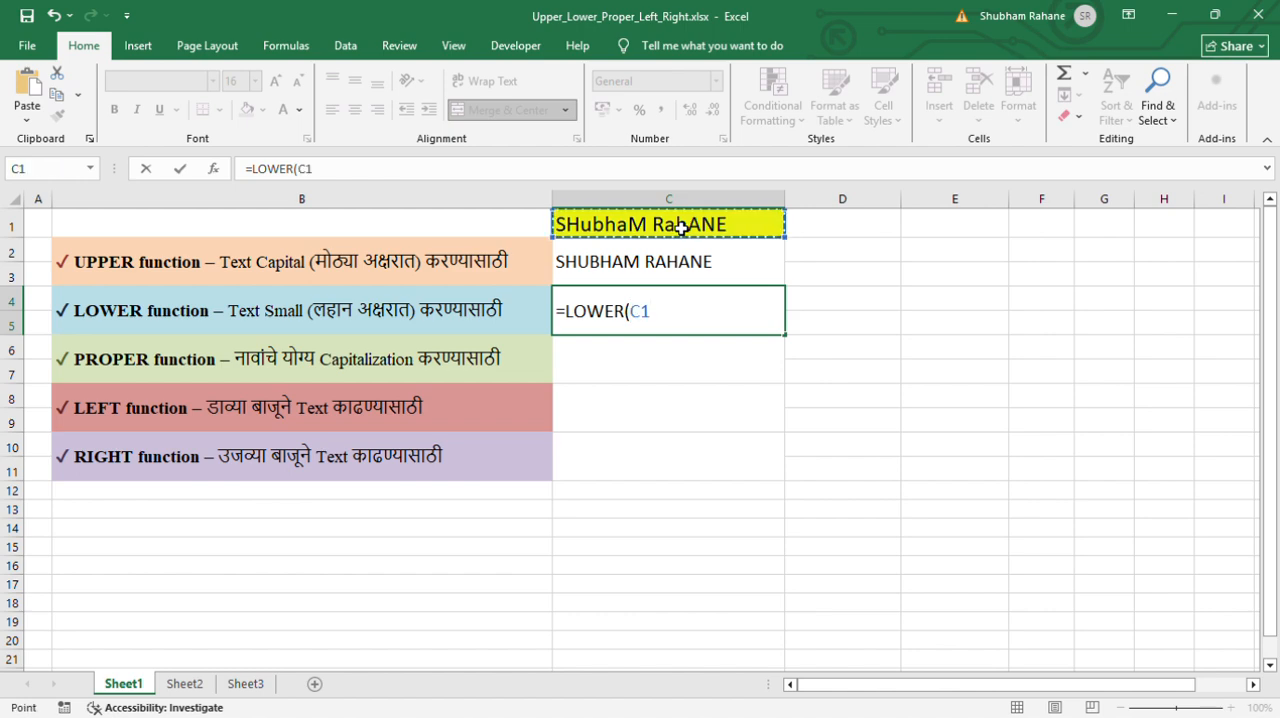
{"action": "type", "text": ")"}
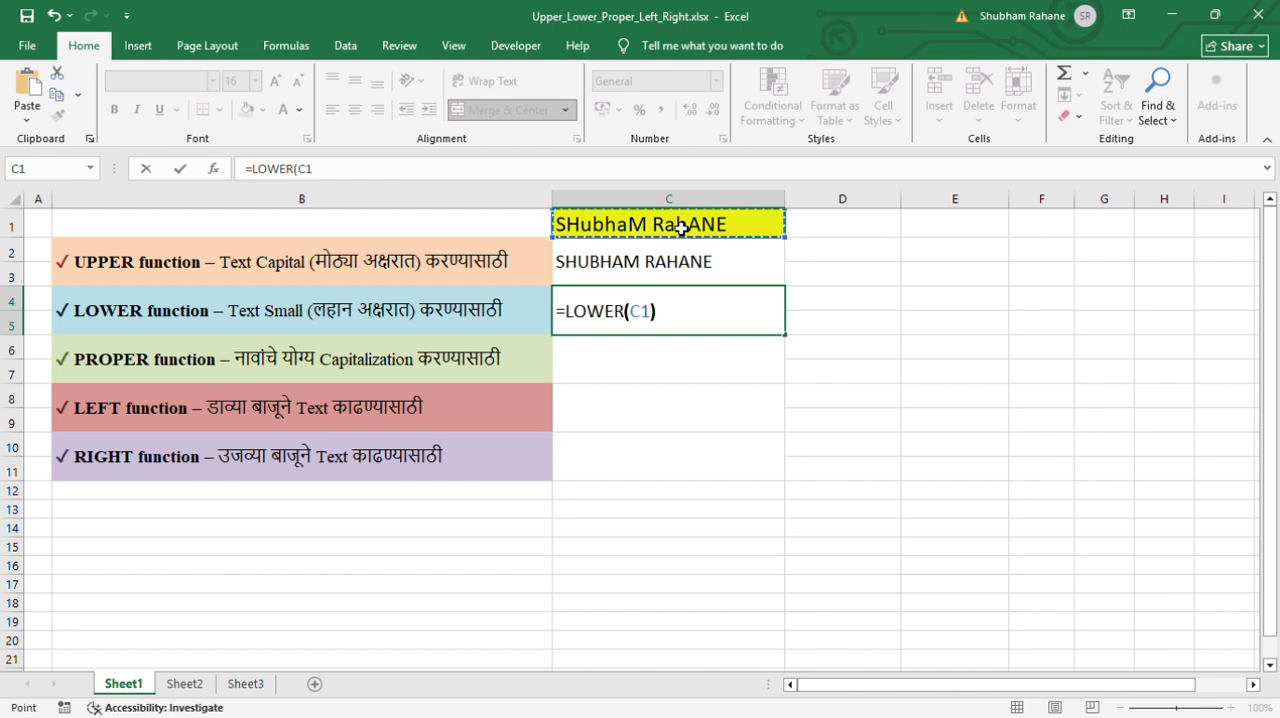
{"action": "key", "text": "Return"}
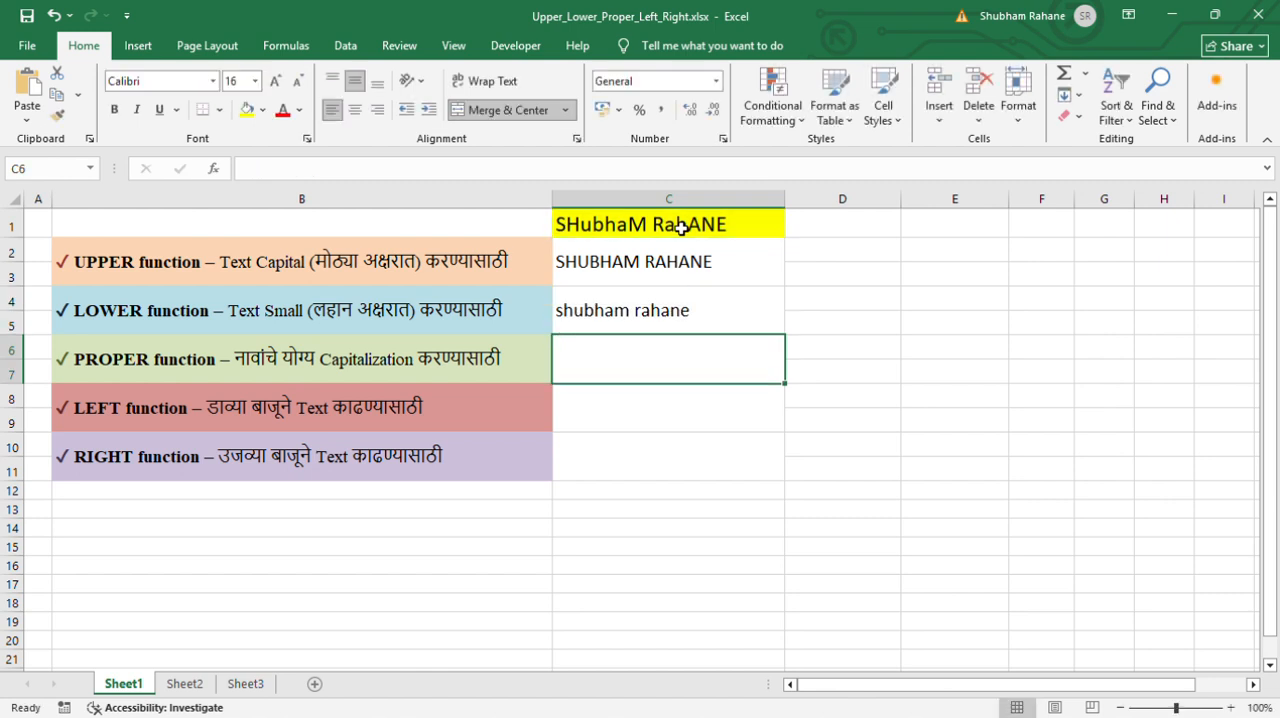
Enter =PROPER(C1) in C6 to capitalize the first letter of each word in the name
{"action": "type", "text": "="}
{"action": "left_click", "coordinate": [681, 228]}
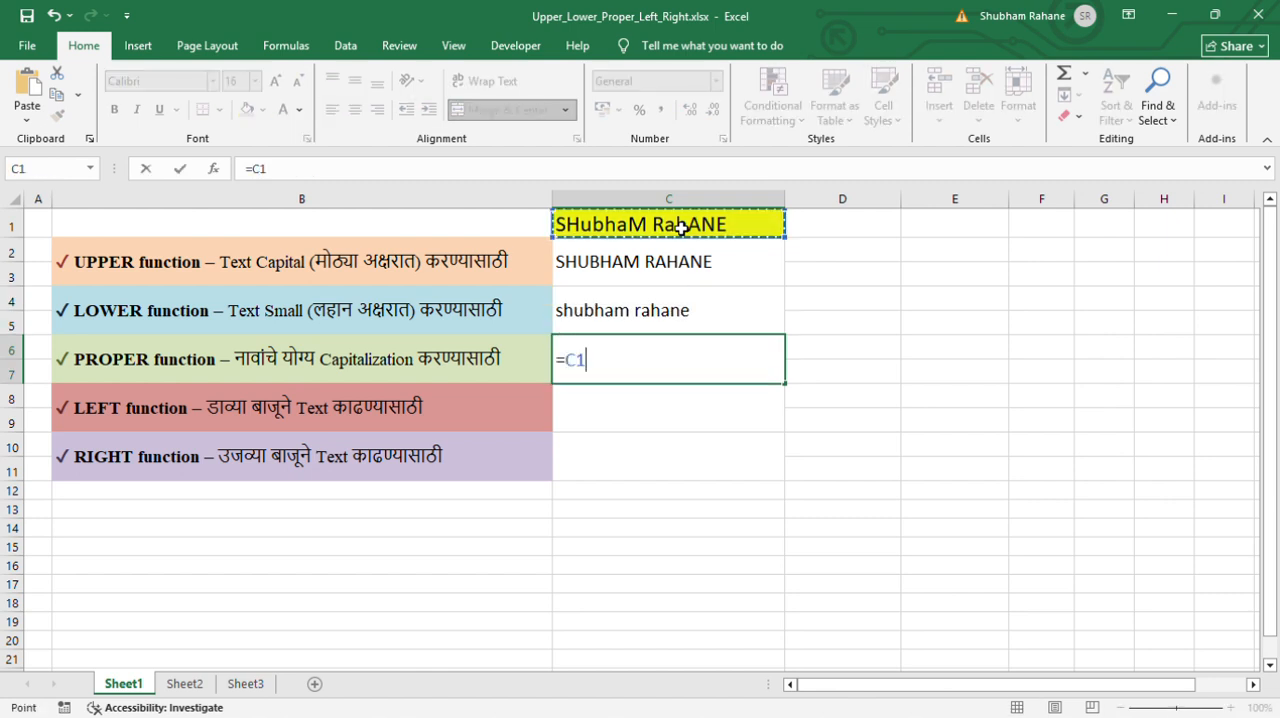
{"action": "type", "text": "P"}
{"action": "key", "text": "BackSpace"}
{"action": "key", "text": "BackSpace"}
{"action": "key", "text": "BackSpace"}
{"action": "type", "text": "PROPER("}
{"action": "left_click", "coordinate": [681, 228]}
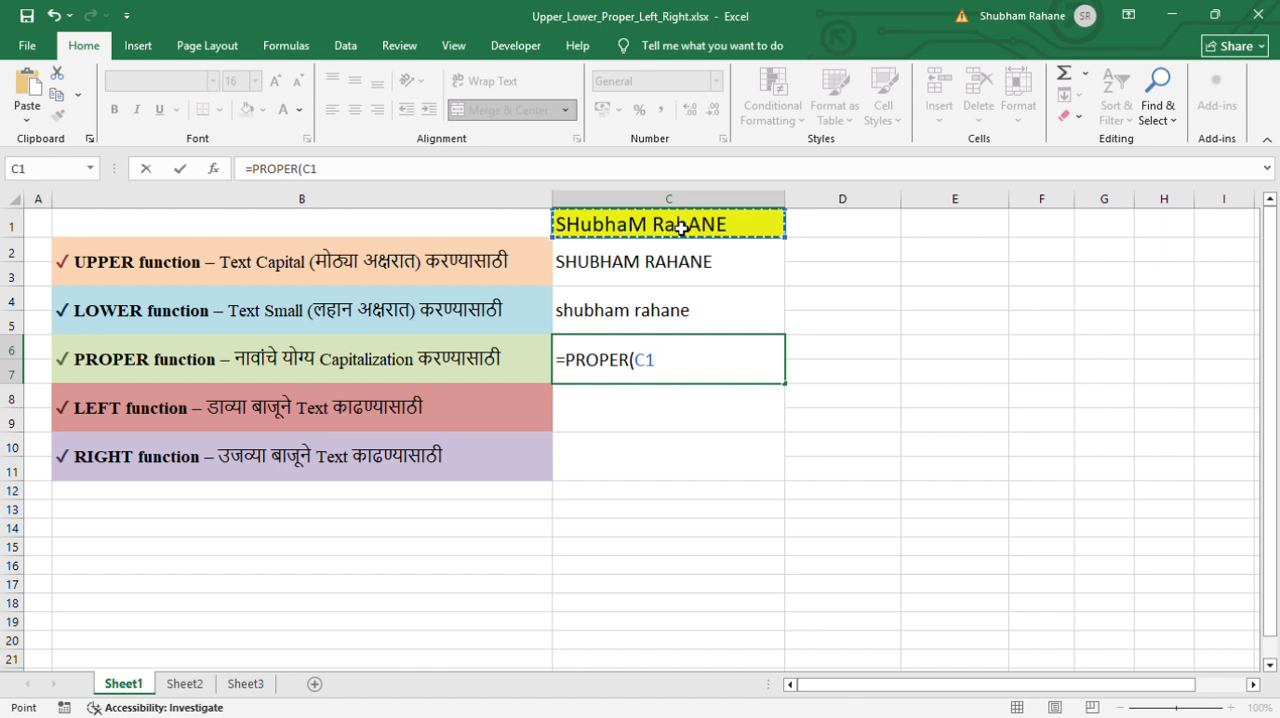
{"action": "type", "text": ")"}
{"action": "key", "text": "Return"}
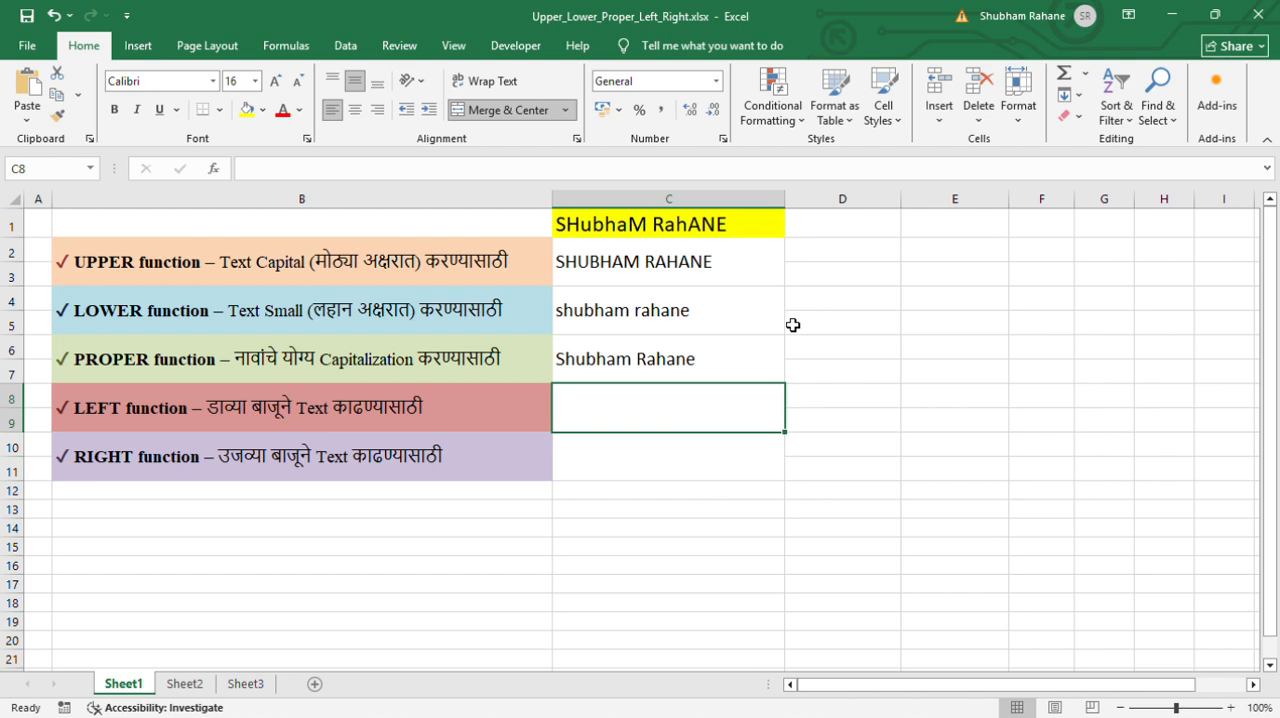
Enter =LEFT(C1,7) in C8 to extract the first name, and check the formula
{"action": "type", "text": "="}
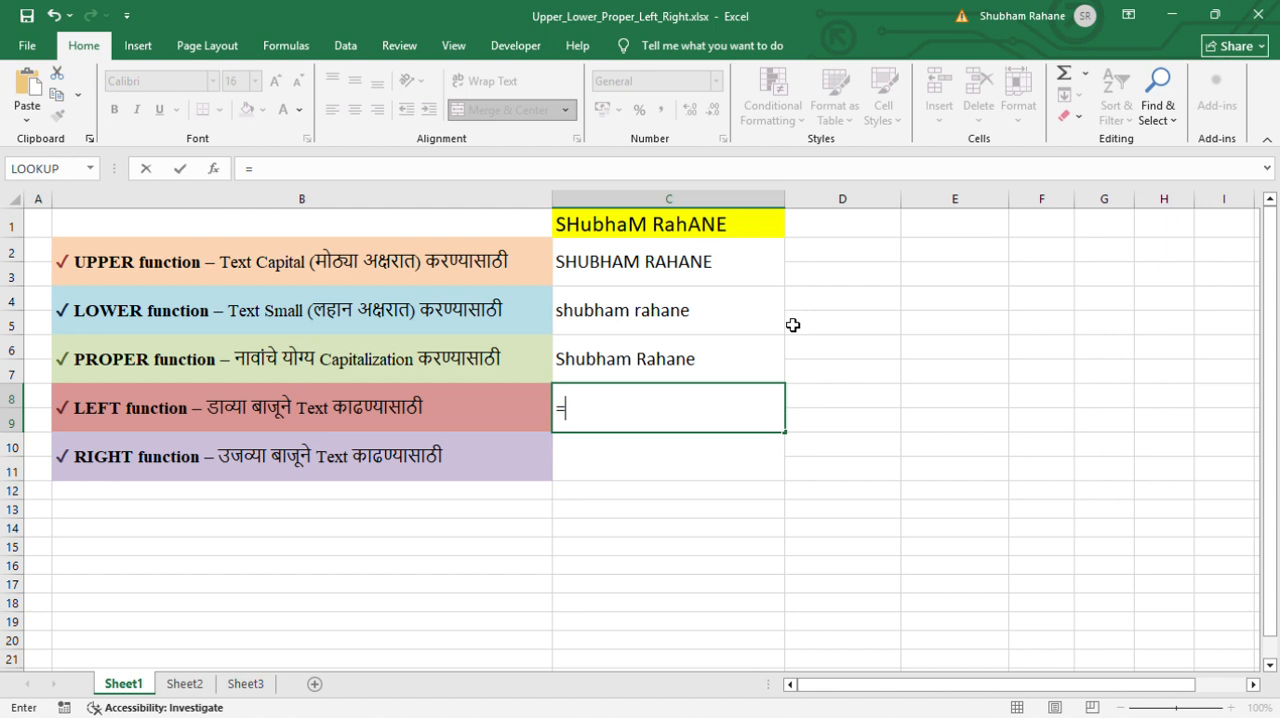
{"action": "type", "text": "LEFT("}
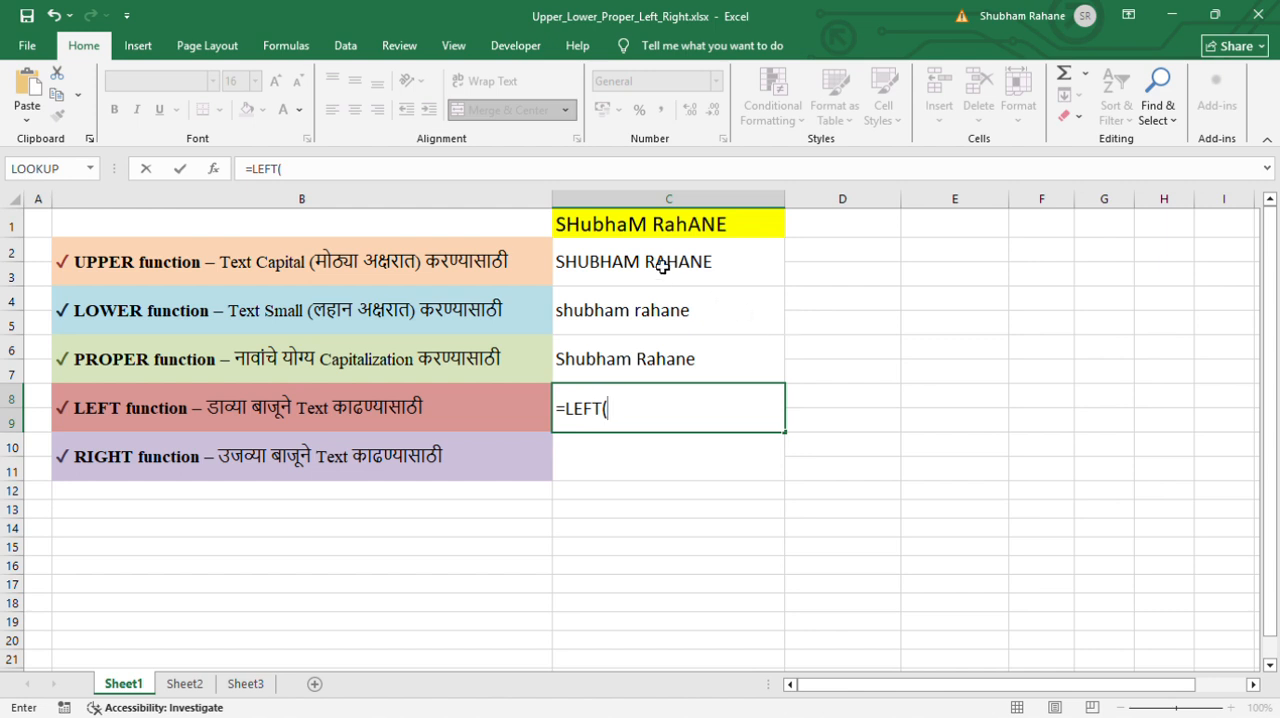
{"action": "left_click", "coordinate": [681, 228]}
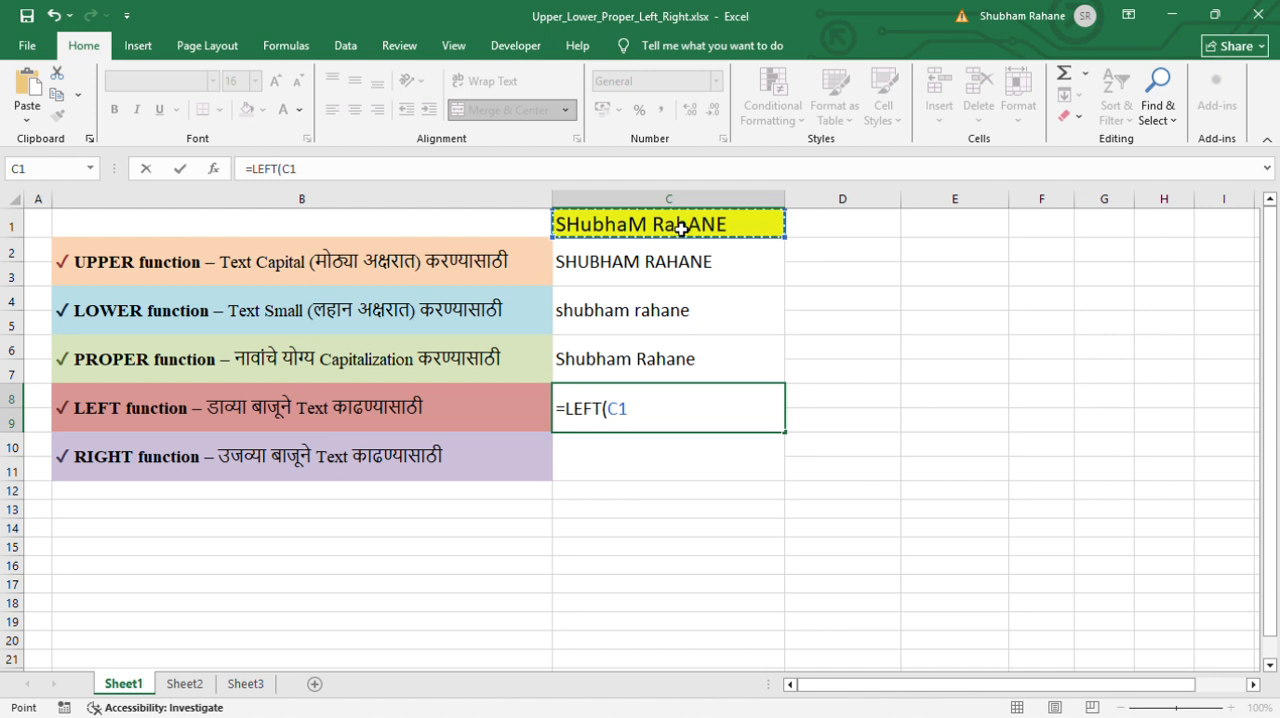
{"action": "type", "text": ","}
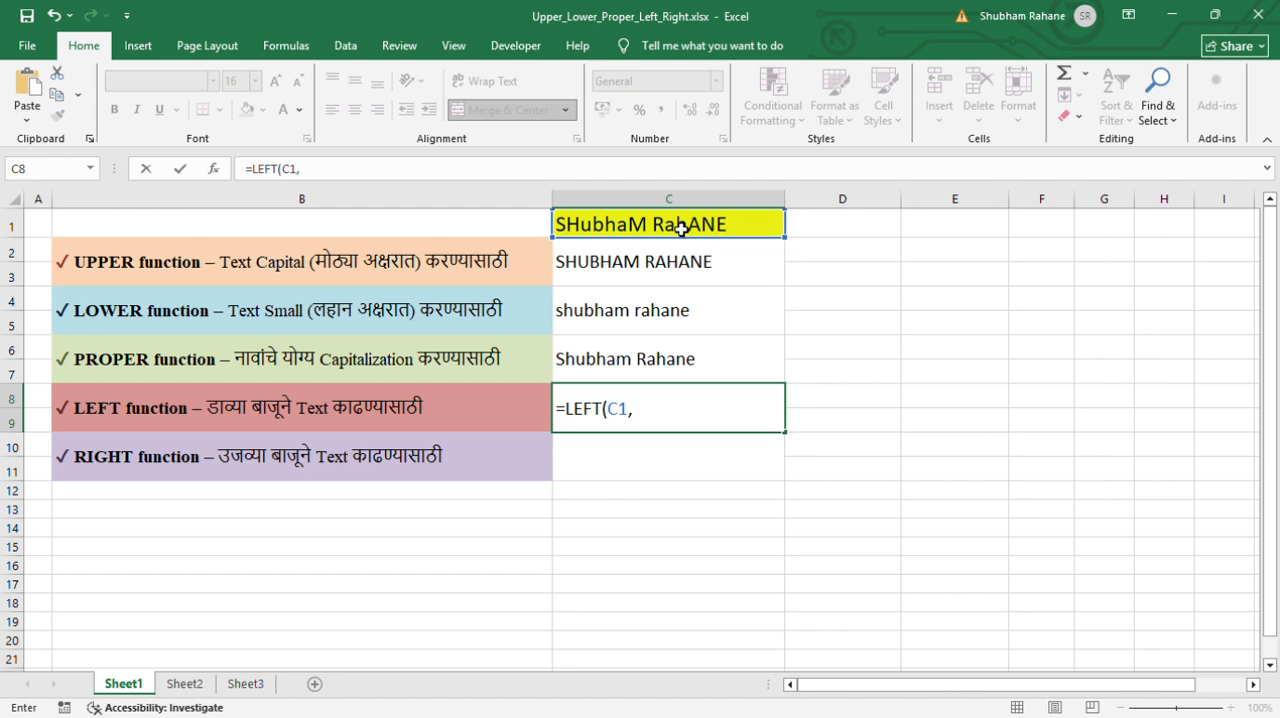
{"action": "type", "text": "7 )"}
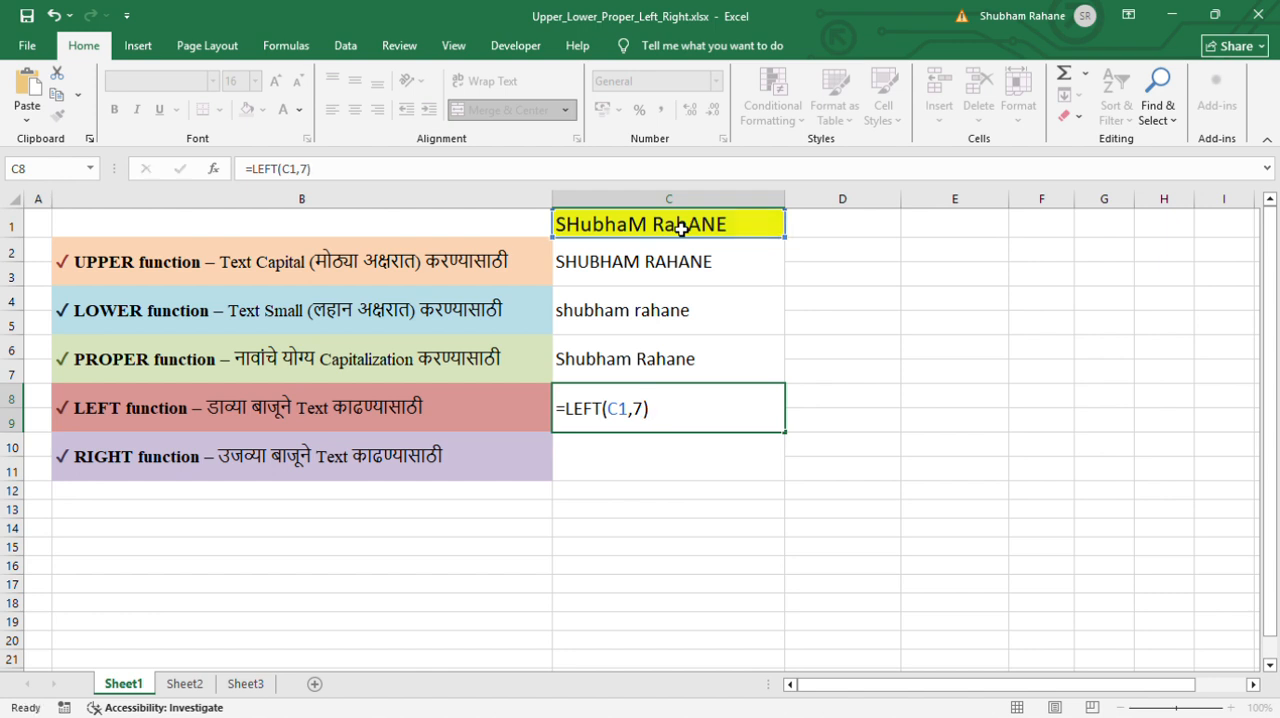
{"action": "key", "text": "Return"}
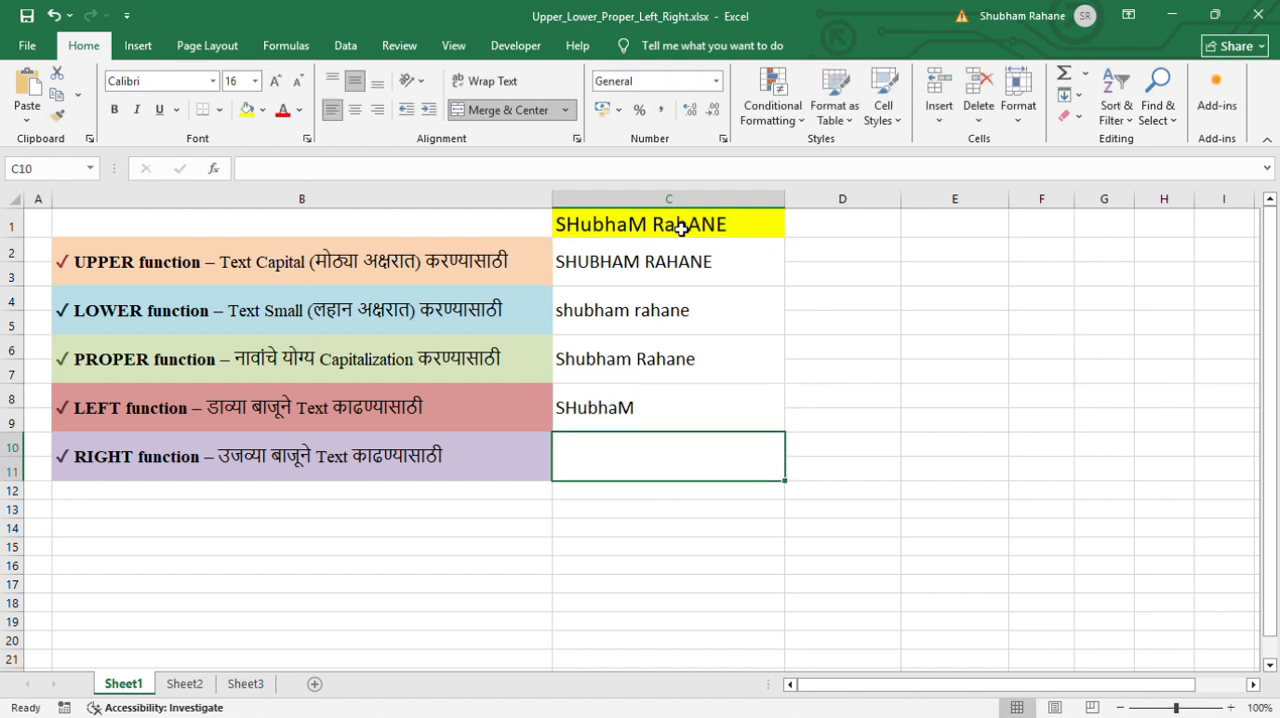
{"action": "key", "text": "Up"}
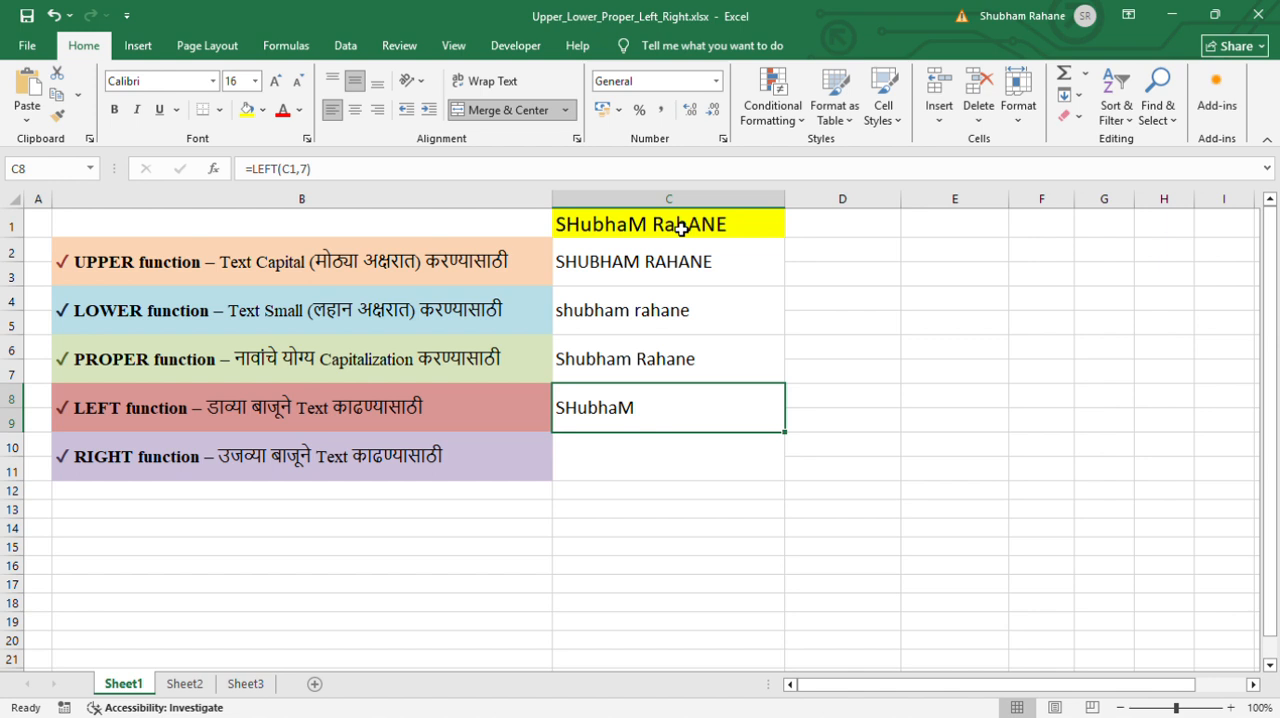
{"action": "key", "text": "Down"}
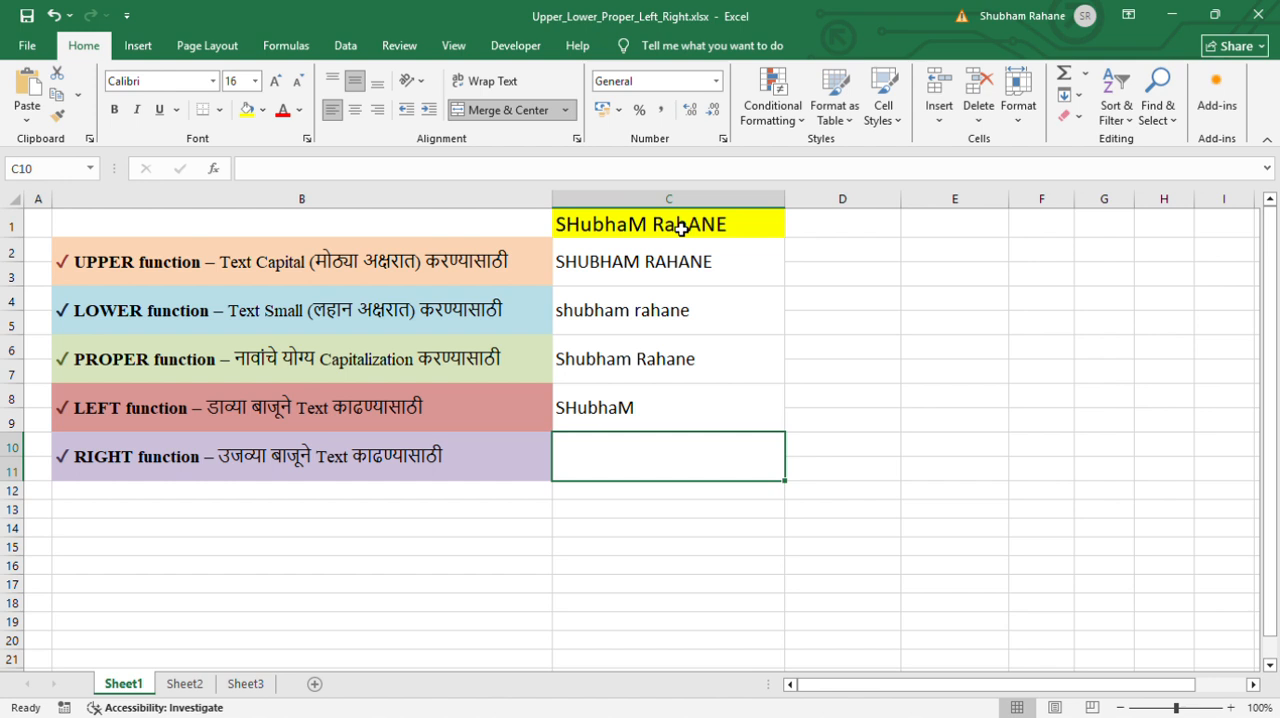
Enter =RIGHT(C1,6) in C10 to extract the last name from C1
{"action": "type", "text": "="}
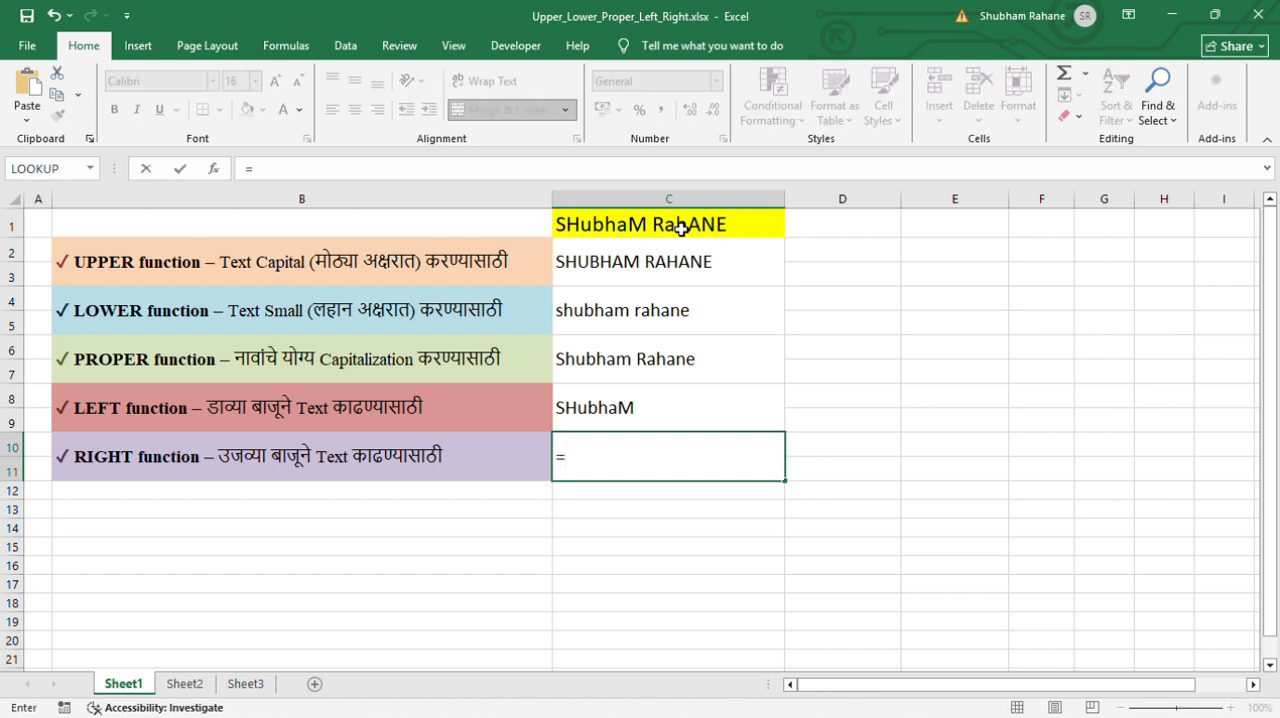
{"action": "type", "text": "RIGHT("}
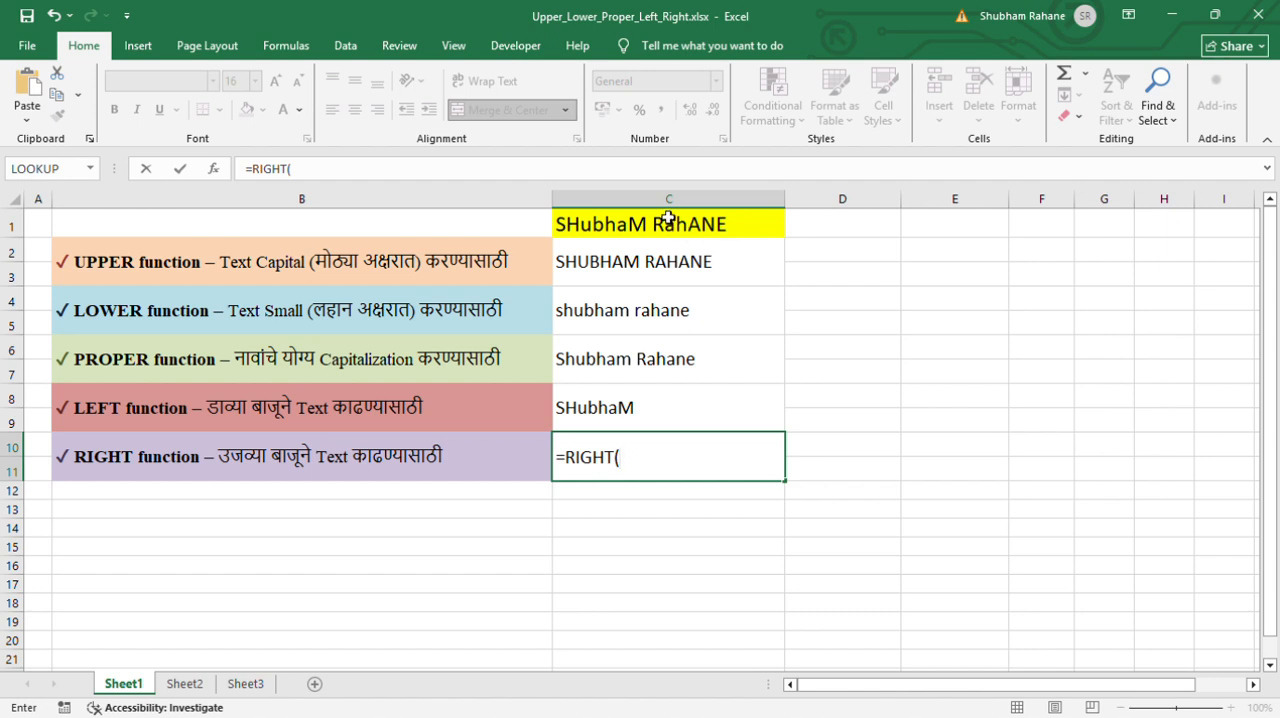
{"action": "left_click", "coordinate": [667, 233]}
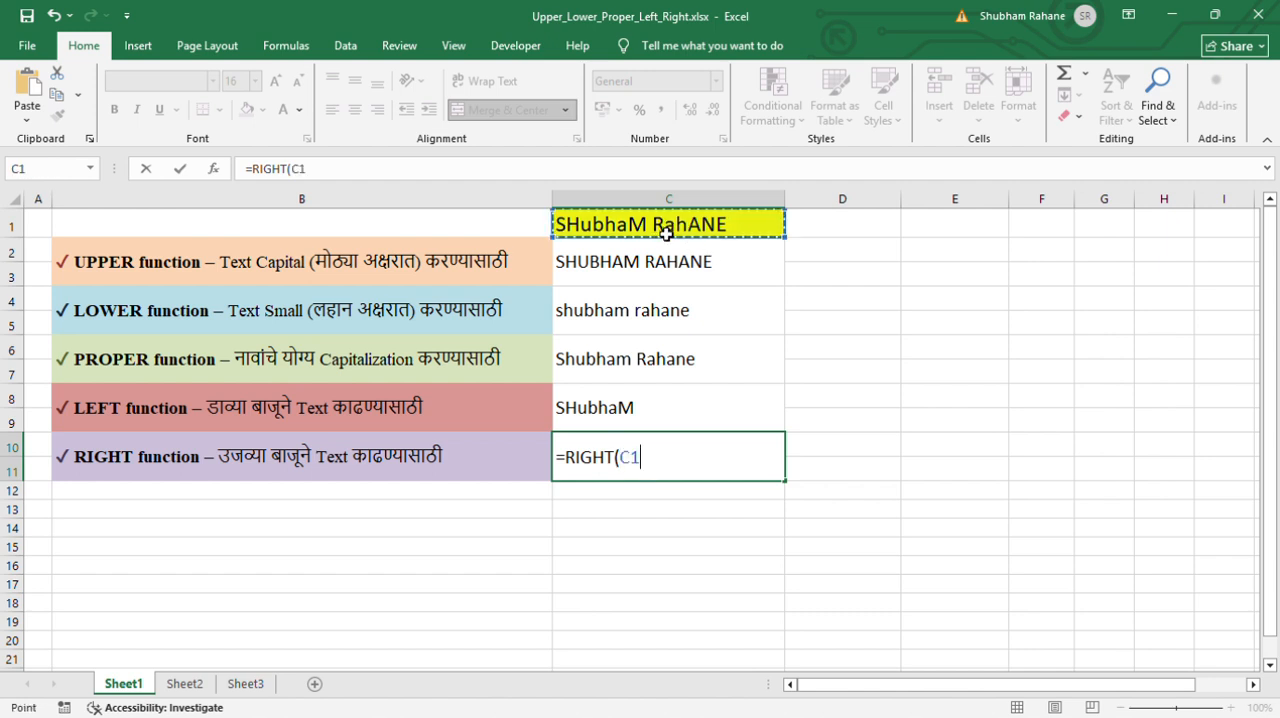
{"action": "type", "text": ","}
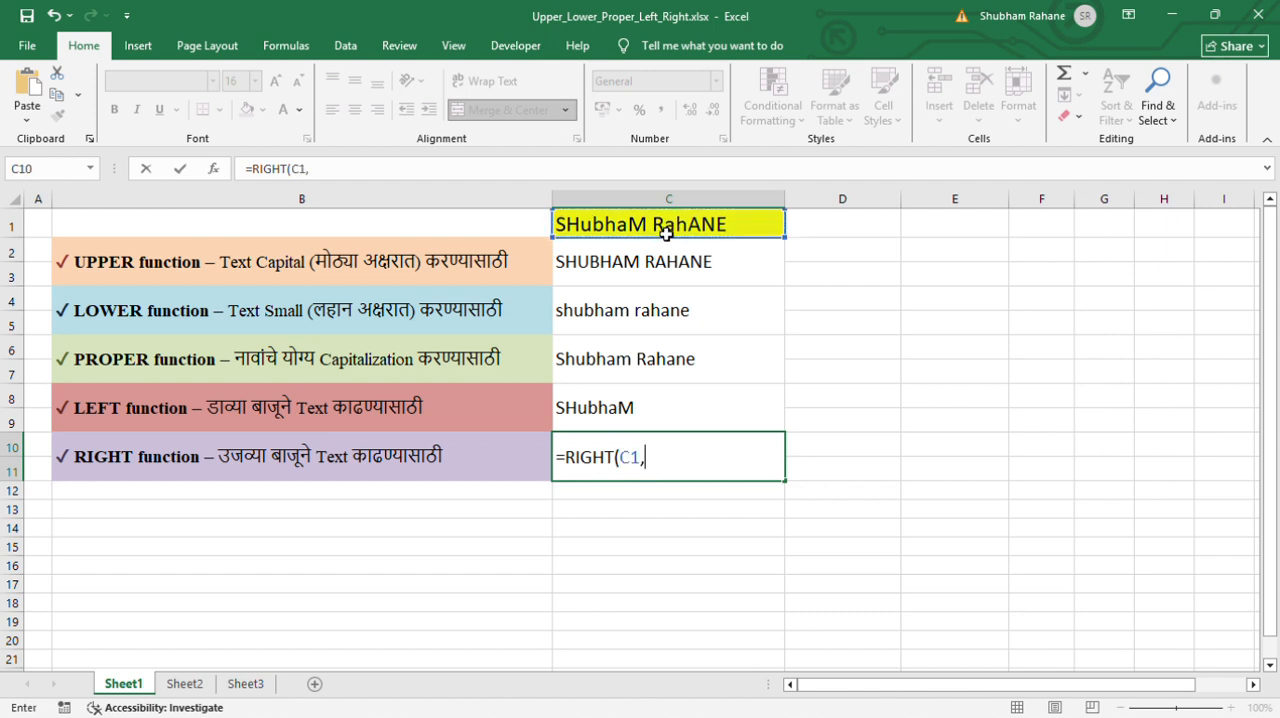
{"action": "type", "text": "7"}
{"action": "key", "text": "BackSpace"}
{"action": "type", "text": "6)"}
{"action": "key", "text": "Return"}
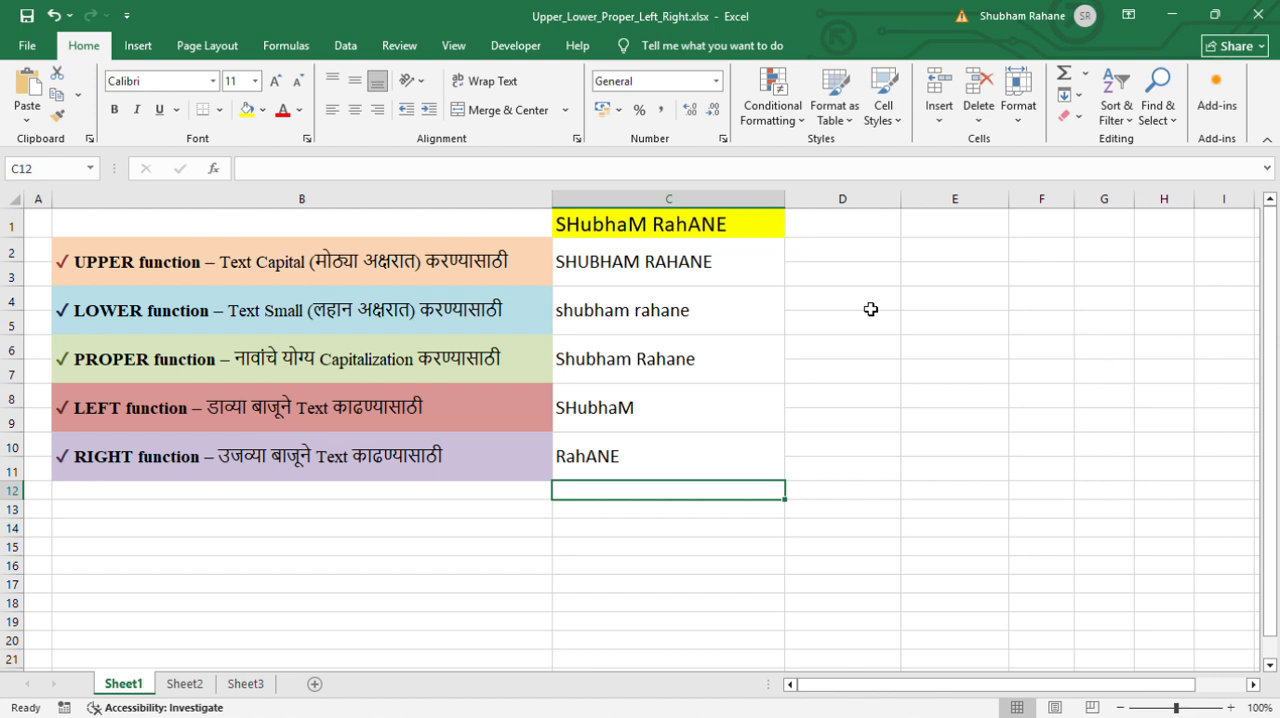
Switch to Sheet2 and look over the mobile numbers from the database in column A
{"action": "left_click", "coordinate": [184, 684]}
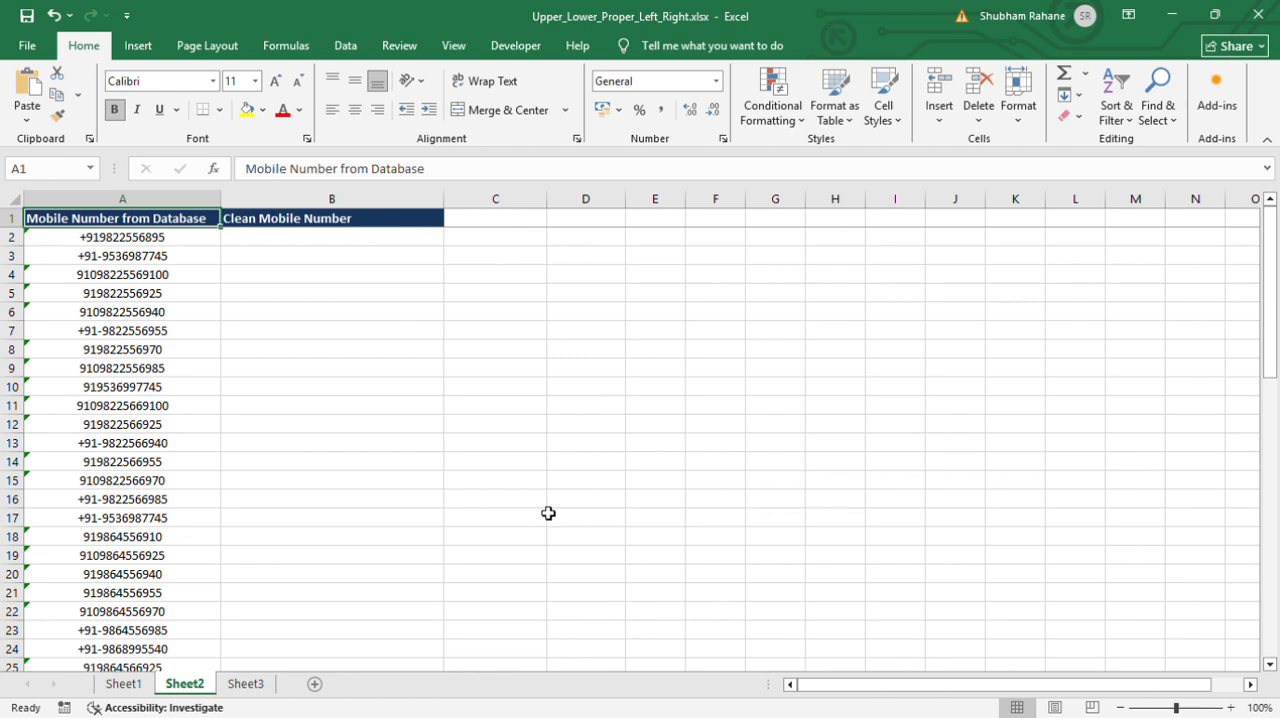
{"action": "scroll", "coordinate": [197, 360], "scroll_direction": "down", "scroll_amount": 1}
{"action": "scroll", "coordinate": [197, 360], "scroll_direction": "up", "scroll_amount": 1}
Enter =RIGHT(A2,10) in B2 to extract the last ten digits of the first mobile number
{"action": "key", "text": "Right"}
{"action": "key", "text": "Down"}
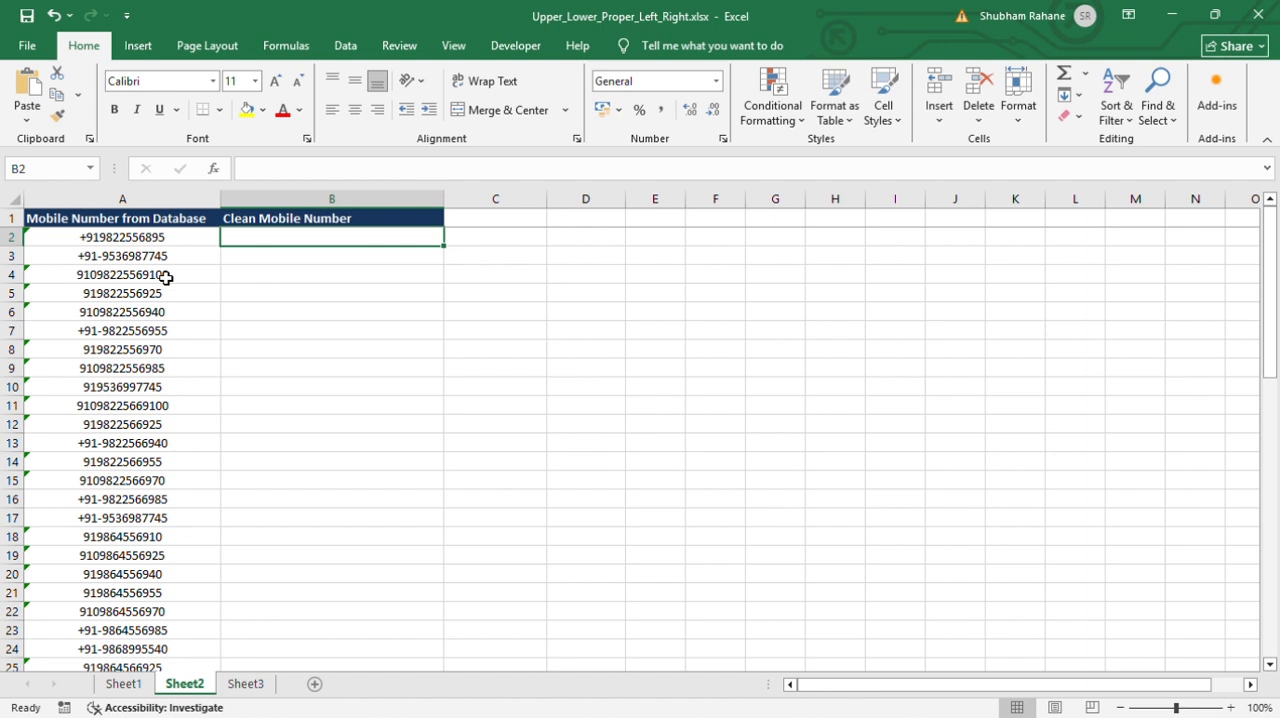
{"action": "type", "text": "="}
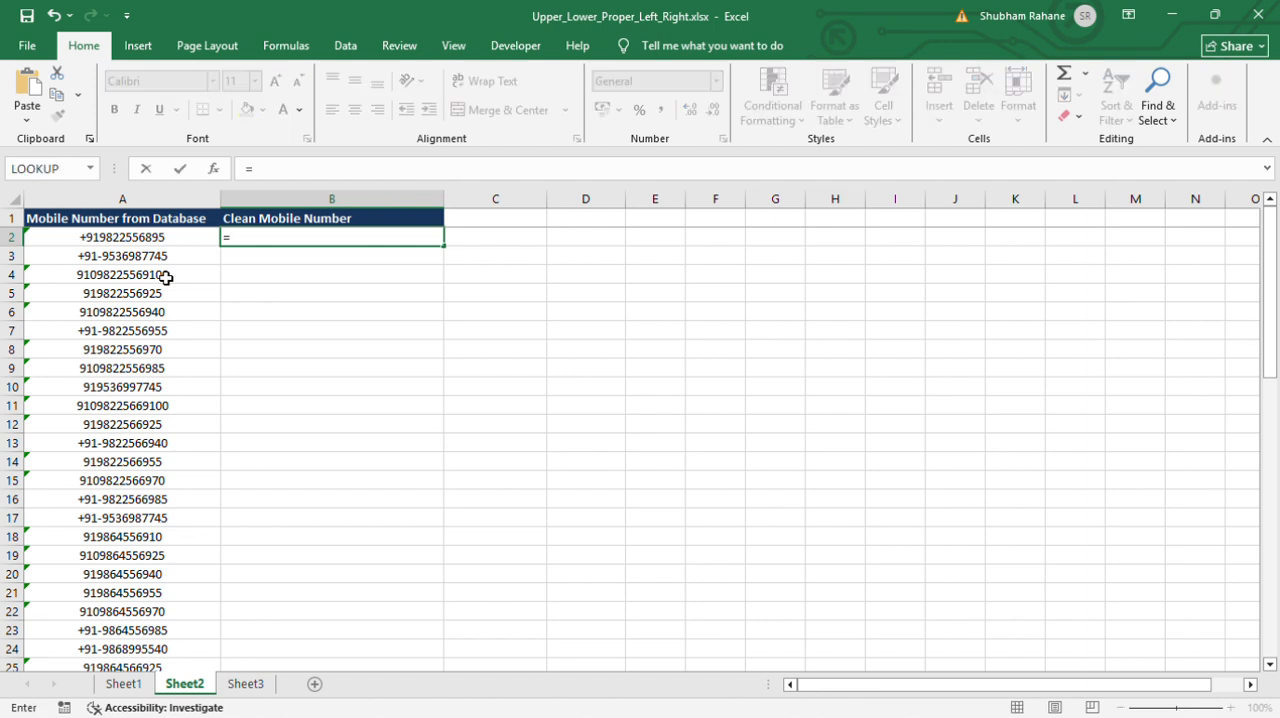
{"action": "type", "text": "RIGHT("}
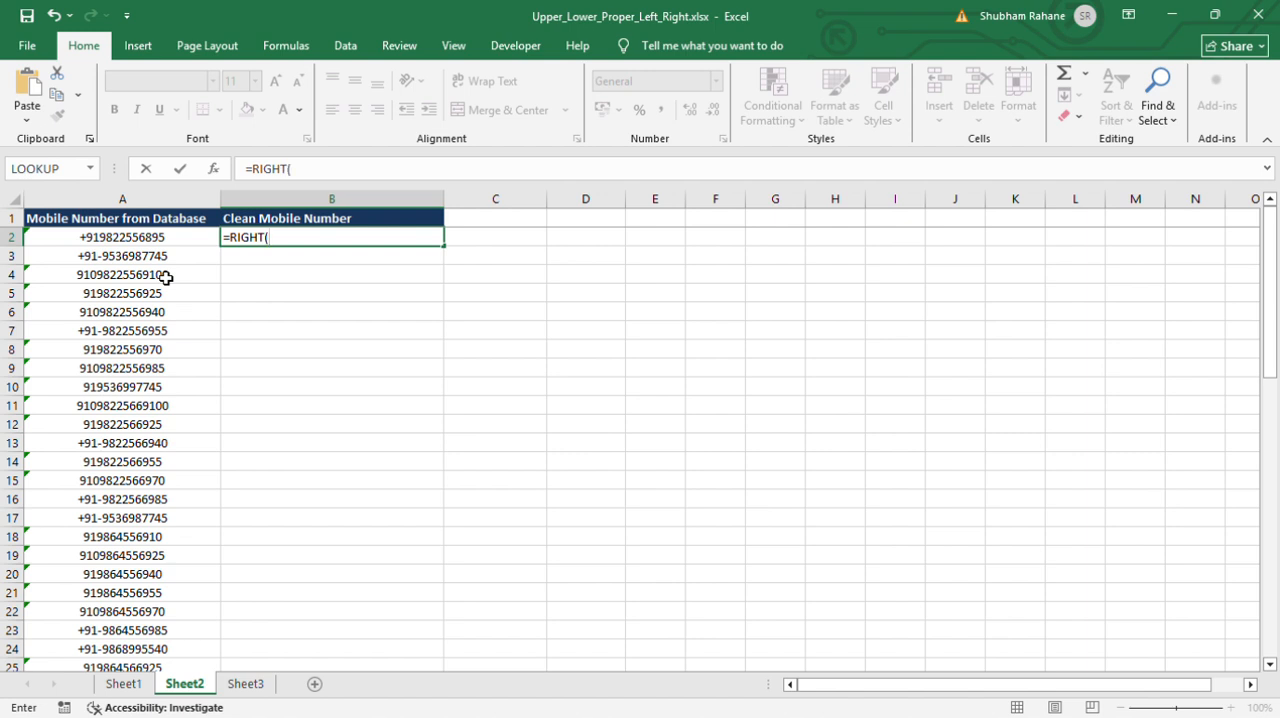
{"action": "left_click", "coordinate": [121, 243]}
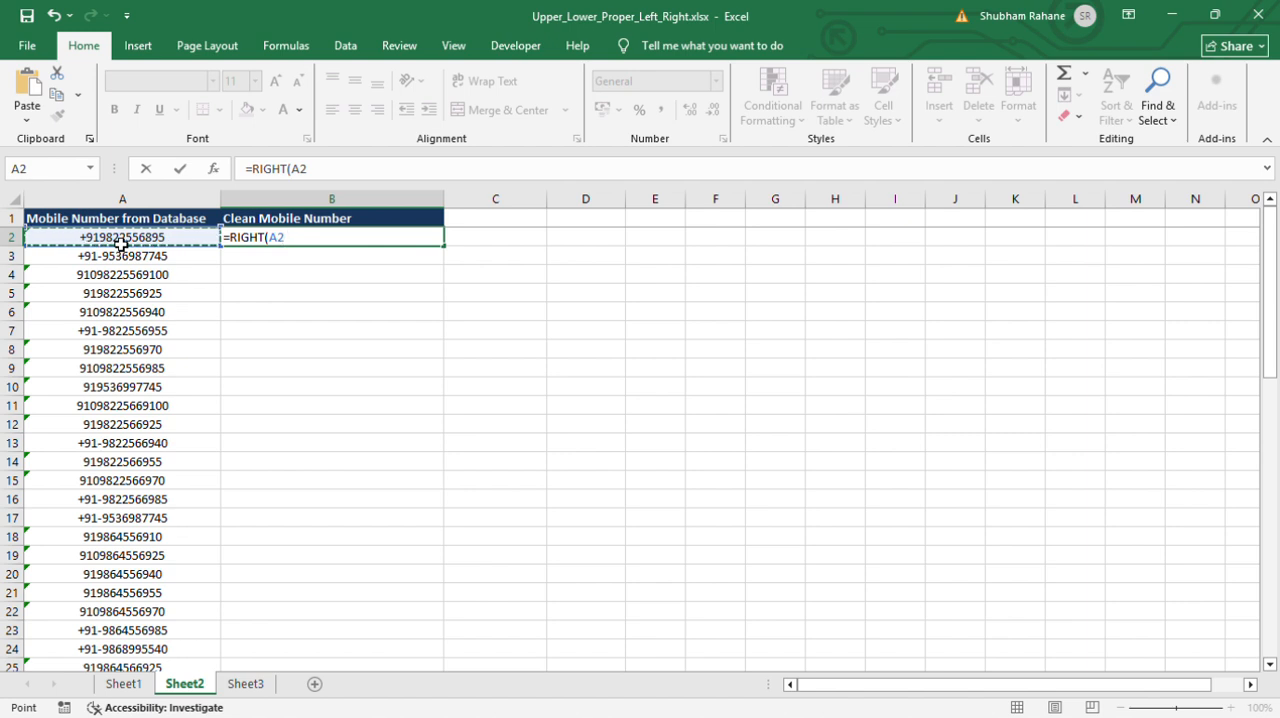
{"action": "type", "text": ","}
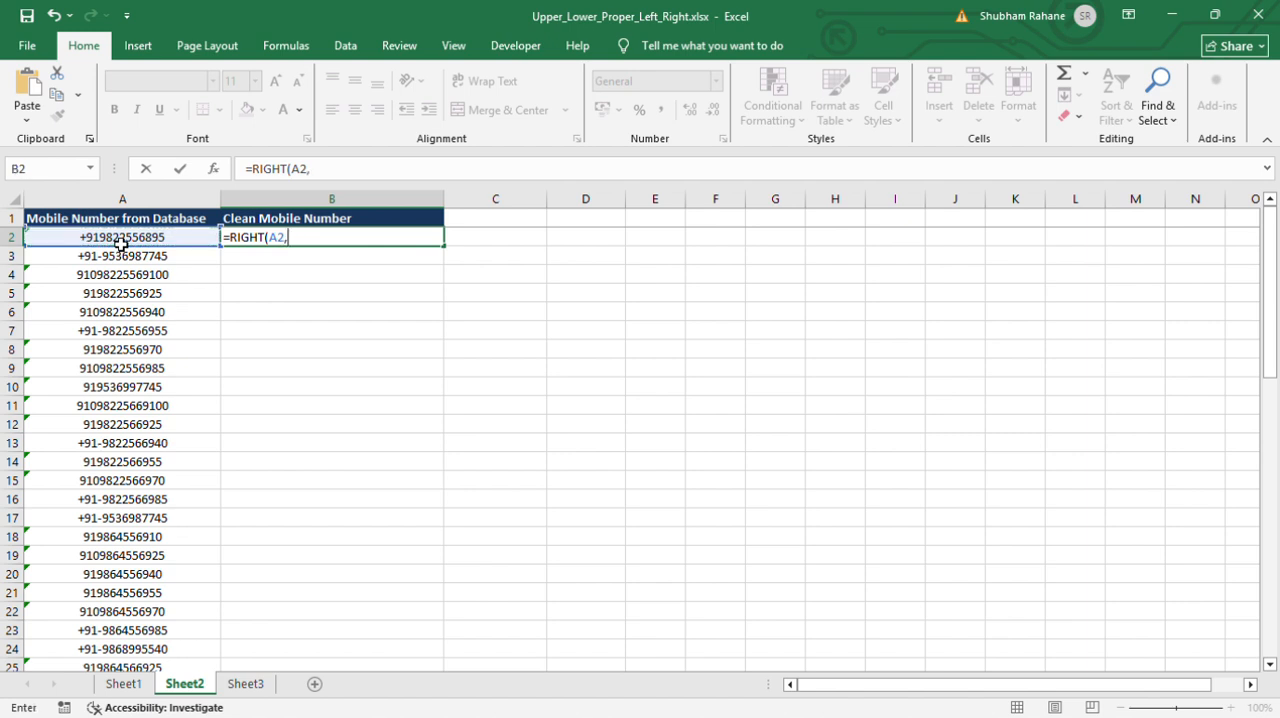
{"action": "type", "text": "10"}
{"action": "type", "text": ")"}
{"action": "key", "text": "Return"}
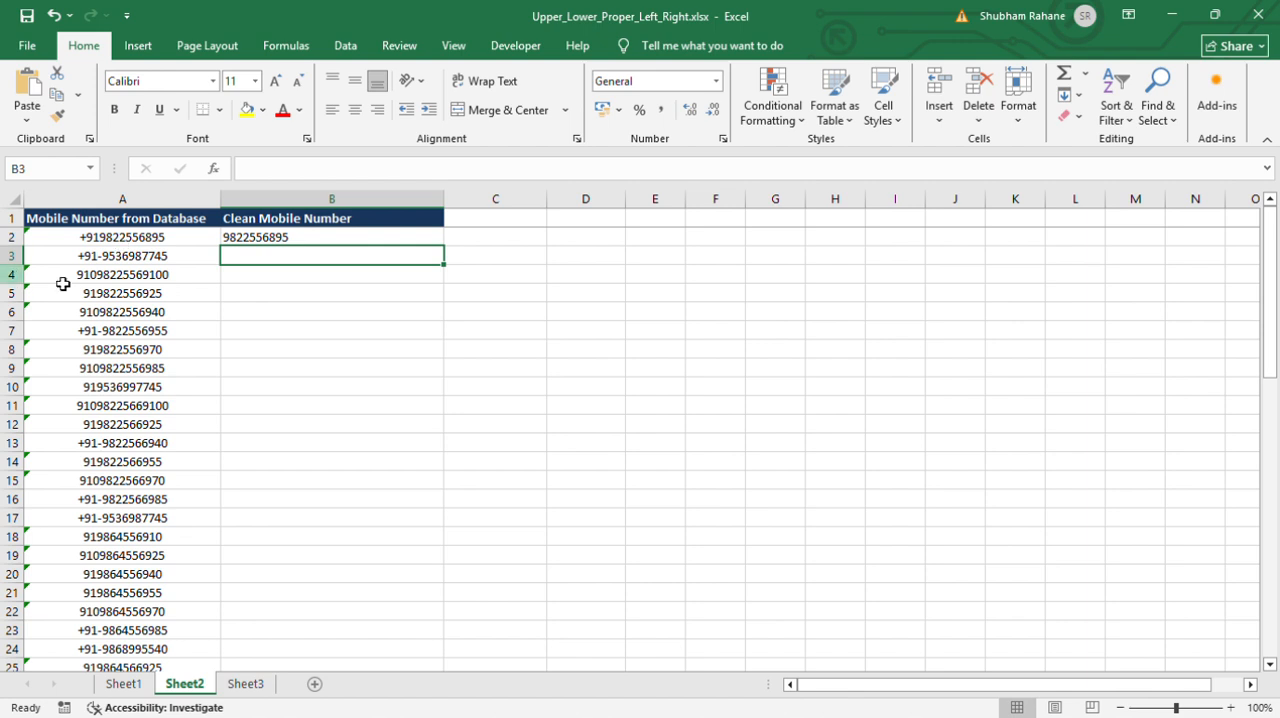
Copy the RIGHT formula from B2 down to B3:B31 to clean the remaining mobile numbers
{"action": "left_click", "coordinate": [143, 294]}
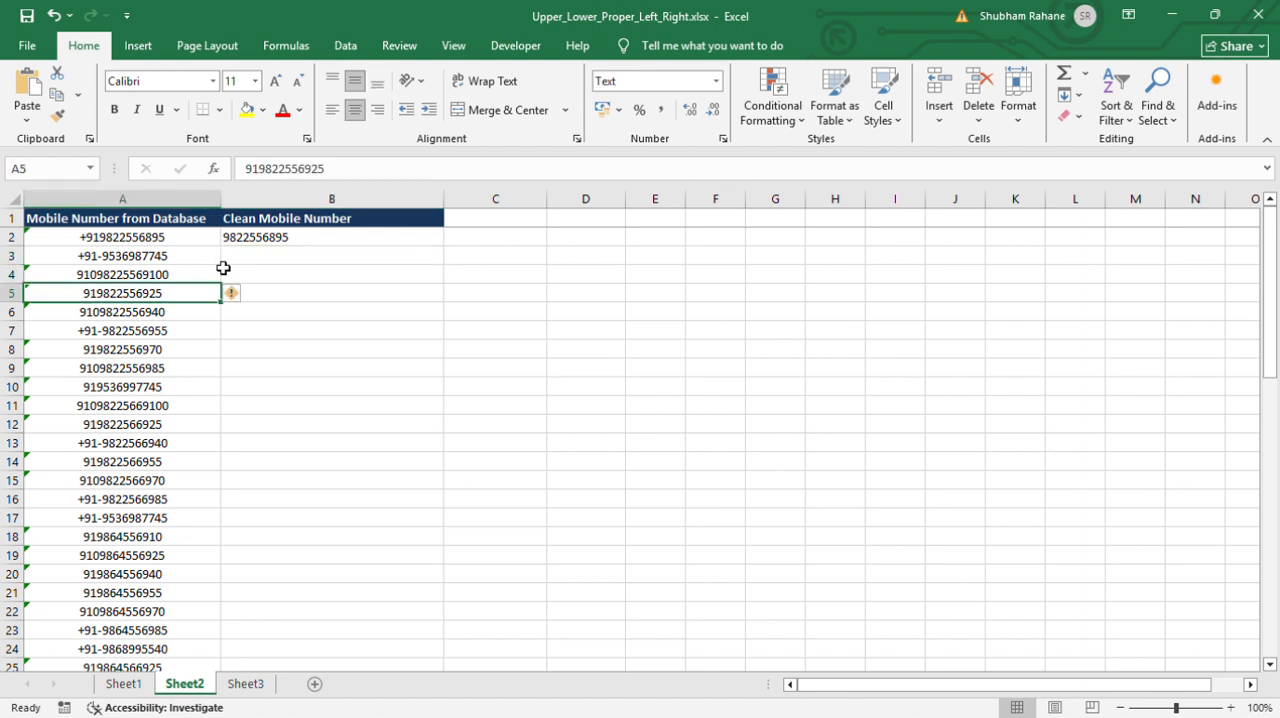
{"action": "left_click", "coordinate": [271, 238]}
{"action": "key", "text": "ctrl+c"}
{"action": "left_click_drag", "start_coordinate": [251, 257], "coordinate": [250, 258]}
{"action": "key", "text": "shift+Down"}
{"action": "key", "text": "shift+Down"}
{"action": "key", "text": "shift+Down"}
{"action": "key", "text": "shift+Down"}
{"action": "key", "text": "shift+Down"}
{"action": "key", "text": "shift+Down"}
{"action": "key", "text": "shift+Down"}
{"action": "key", "text": "shift+Down"}
{"action": "key", "text": "shift+Down"}
{"action": "key", "text": "shift+Down"}
{"action": "key", "text": "shift+Down"}
{"action": "key", "text": "shift+Down"}
{"action": "key", "text": "shift+Down"}
{"action": "key", "text": "shift+Down"}
{"action": "key", "text": "shift+Down"}
{"action": "key", "text": "shift+Down"}
{"action": "key", "text": "shift+Down"}
{"action": "key", "text": "shift+Down"}
{"action": "key", "text": "shift+Down"}
{"action": "key", "text": "shift+Down"}
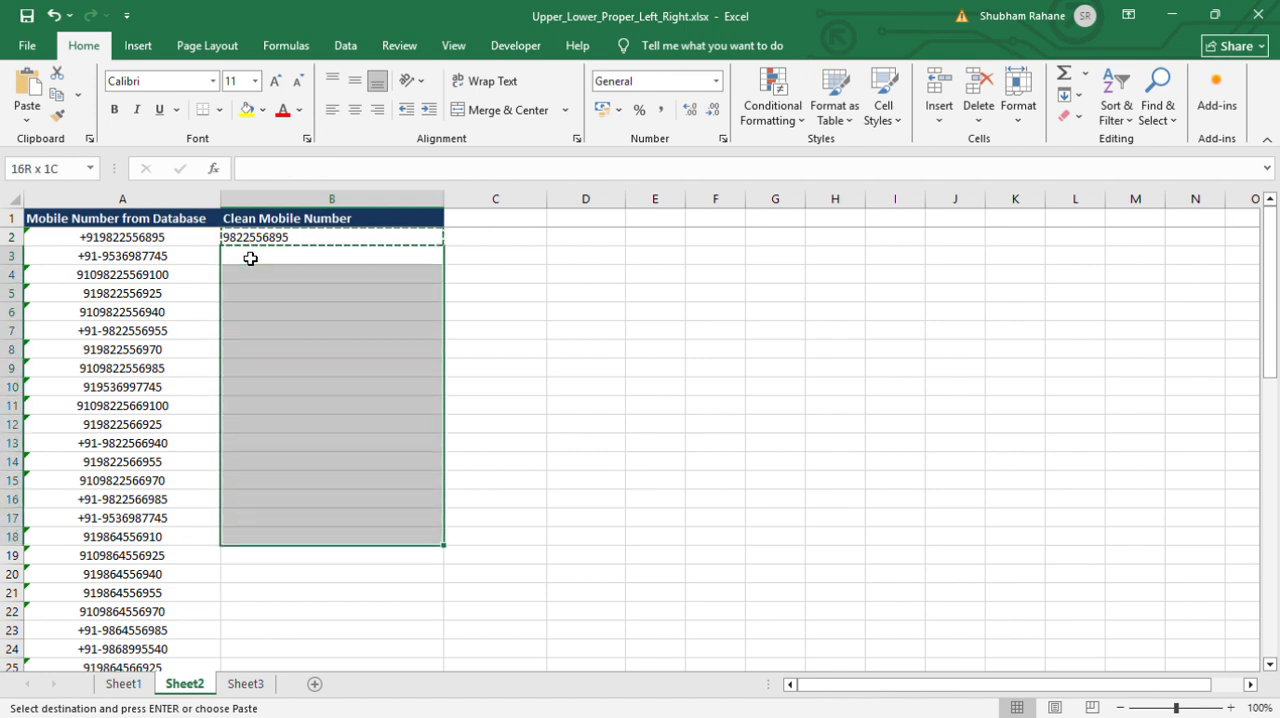
{"action": "key", "text": "shift+Up"}
{"action": "key", "text": "shift+Up"}
{"action": "key", "text": "shift+Up"}
{"action": "key", "text": "shift+Down"}
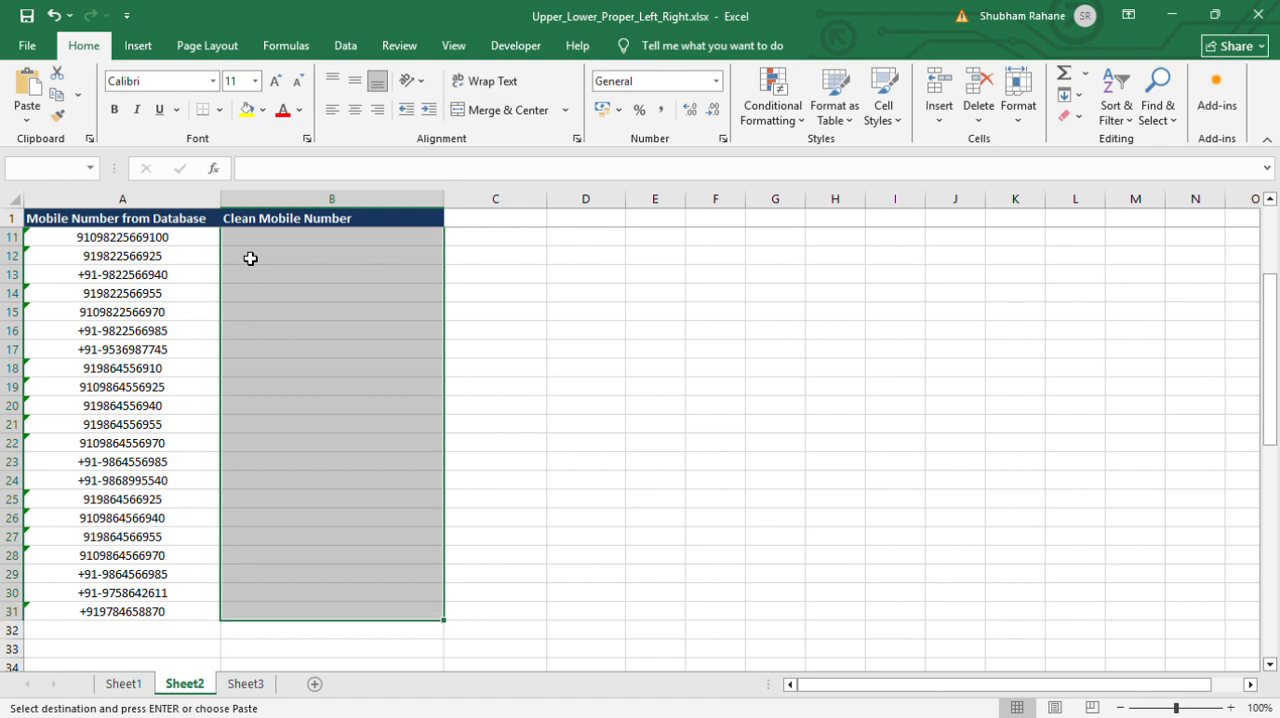
{"action": "scroll", "coordinate": [250, 258], "scroll_direction": "up", "scroll_amount": 3}
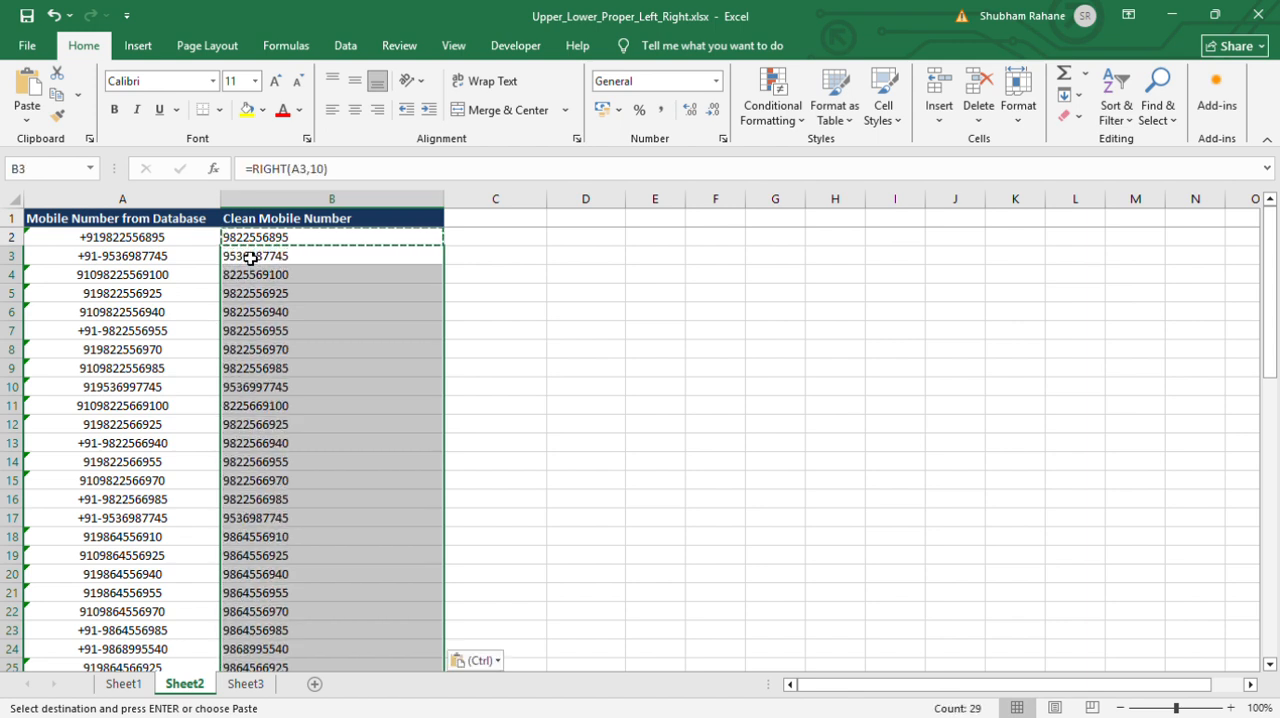
Check the cleaned numbers down the Clean Mobile Number column, return to B2 and end the copy mode
{"action": "left_click", "coordinate": [366, 318]}
{"action": "key", "text": "Down"}
{"action": "key", "text": "Down"}
{"action": "key", "text": "Down"}
{"action": "key", "text": "Down"}
{"action": "key", "text": "Down"}
{"action": "key", "text": "Down"}
{"action": "key", "text": "Down"}
{"action": "key", "text": "Down"}
{"action": "key", "text": "Down"}
{"action": "key", "text": "Down"}
{"action": "key", "text": "Down"}
{"action": "key", "text": "Down"}
{"action": "key", "text": "Down"}
{"action": "key", "text": "Down"}
{"action": "key", "text": "Down"}
{"action": "key", "text": "Down"}
{"action": "key", "text": "Down"}
{"action": "key", "text": "Down"}
{"action": "key", "text": "Down"}
{"action": "key", "text": "Down"}
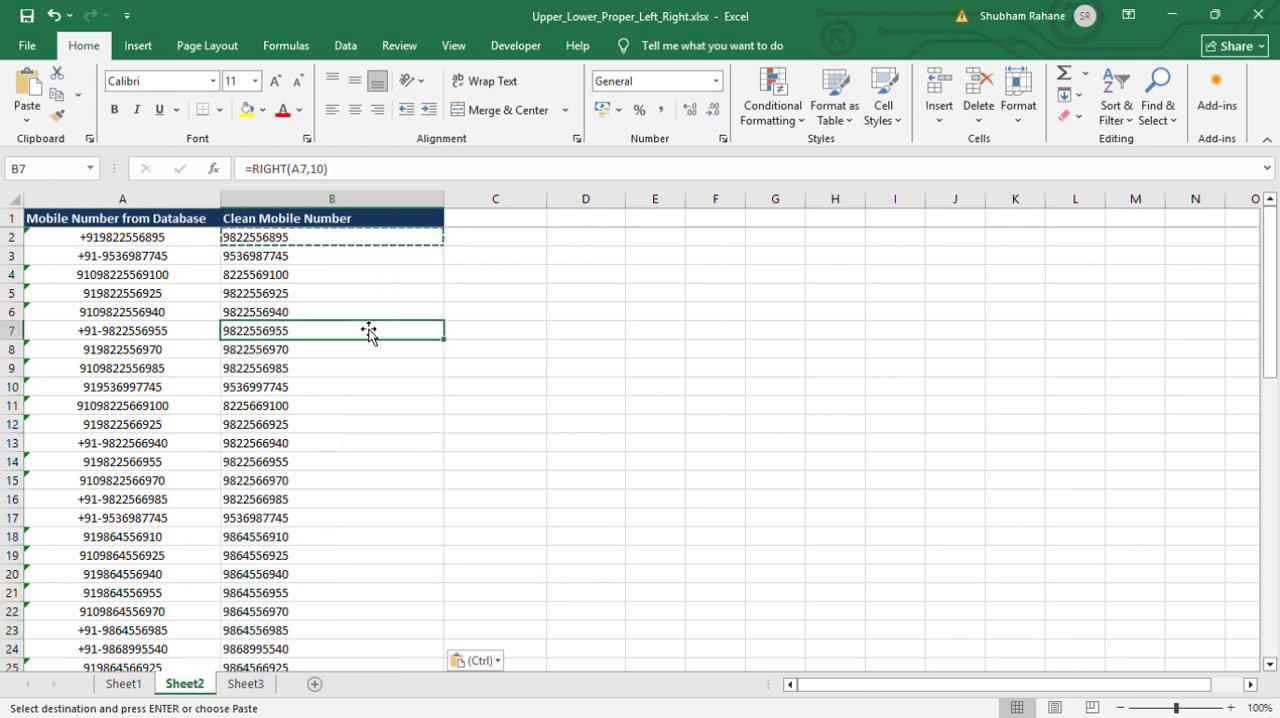
{"action": "key", "text": "Up"}
{"action": "key", "text": "Up"}
{"action": "key", "text": "Up"}
{"action": "key", "text": "Up"}
{"action": "key", "text": "Up"}
{"action": "key", "text": "Up"}
{"action": "key", "text": "Up"}
{"action": "key", "text": "Up"}
{"action": "key", "text": "Up"}
{"action": "key", "text": "Up"}
{"action": "key", "text": "Up"}
{"action": "key", "text": "Up"}
{"action": "key", "text": "Up"}
{"action": "key", "text": "Up"}
{"action": "key", "text": "Up"}
{"action": "key", "text": "Up"}
{"action": "key", "text": "Up"}
{"action": "key", "text": "Up"}
{"action": "key", "text": "Up"}
{"action": "key", "text": "Up"}
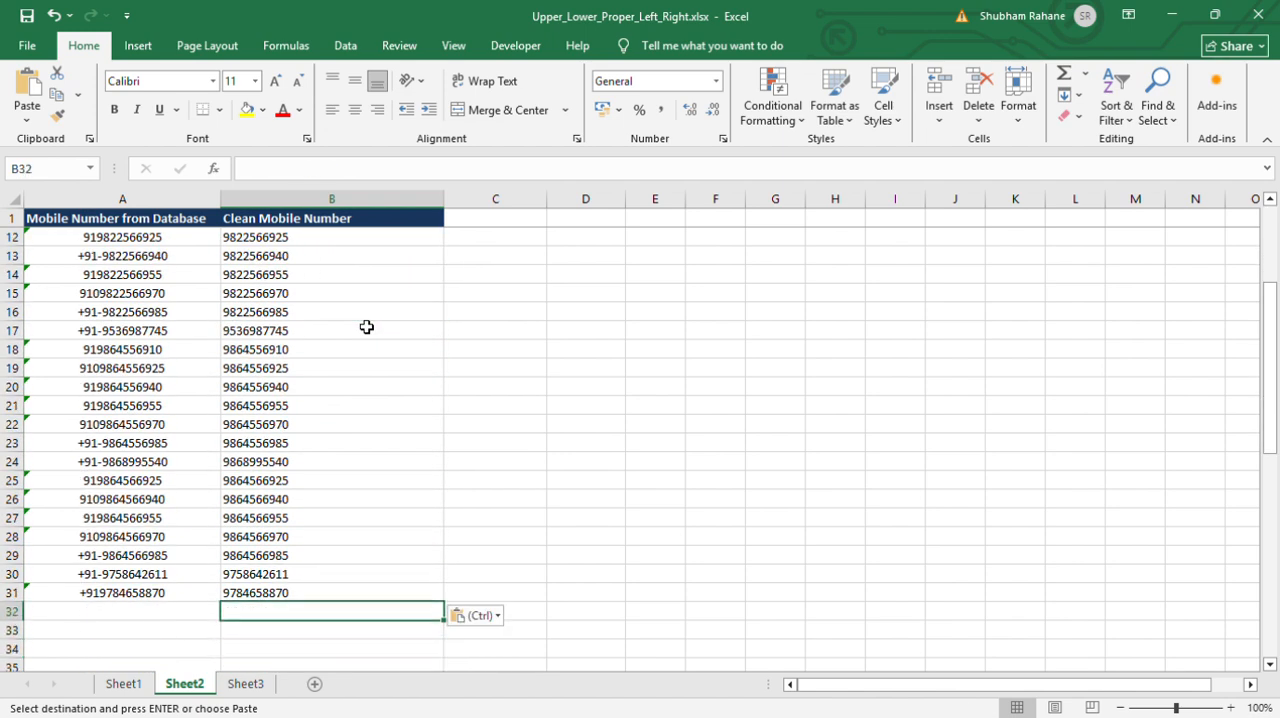
{"action": "key", "text": "Up"}
{"action": "key", "text": "Down"}
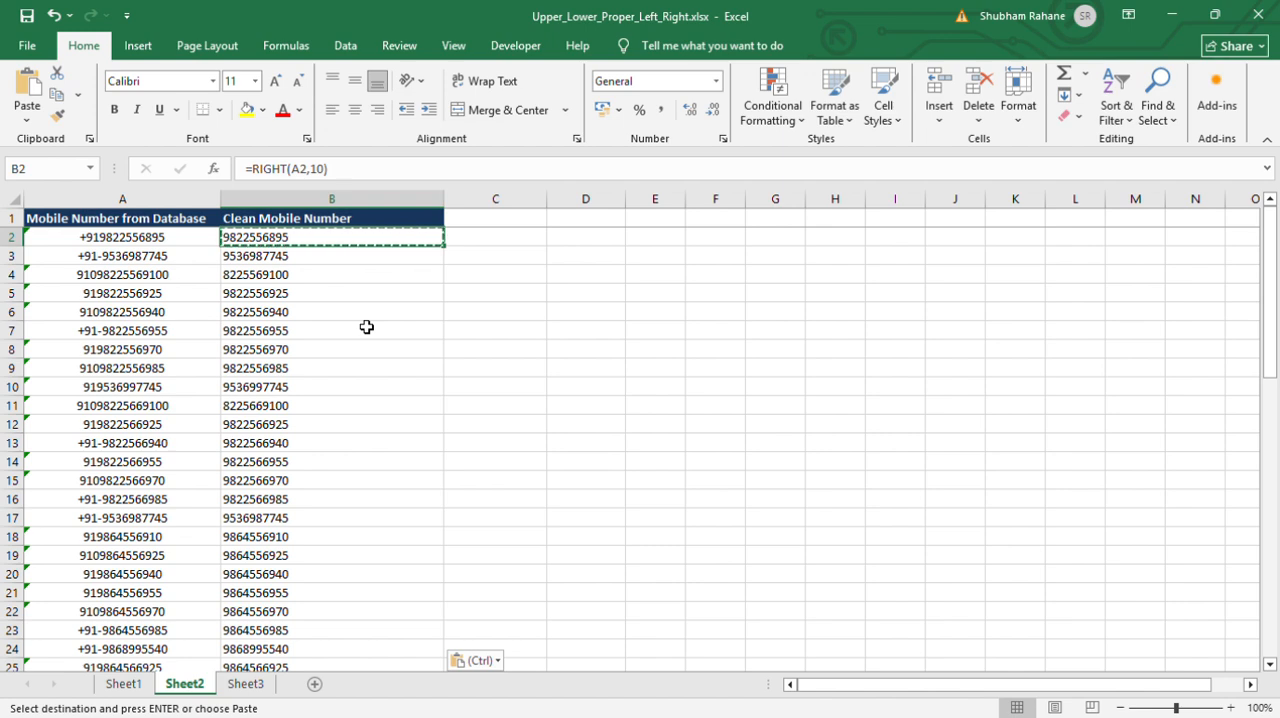
{"action": "key", "text": "Escape"}
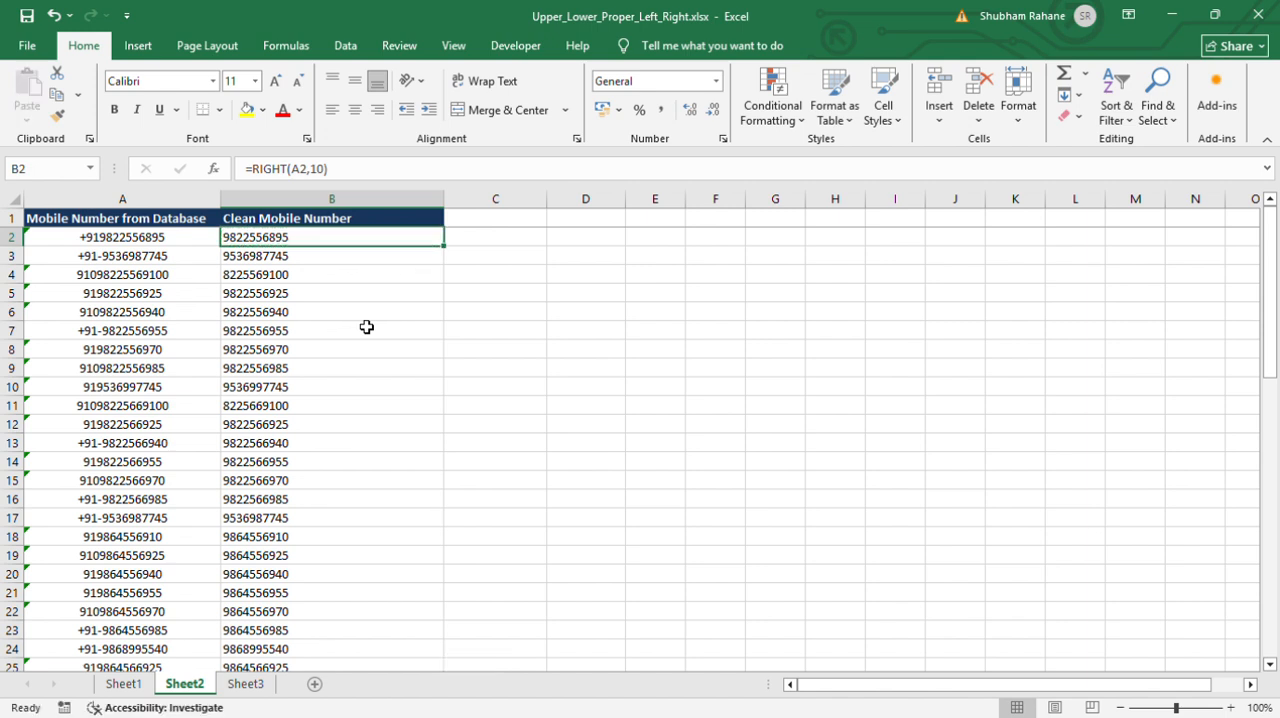